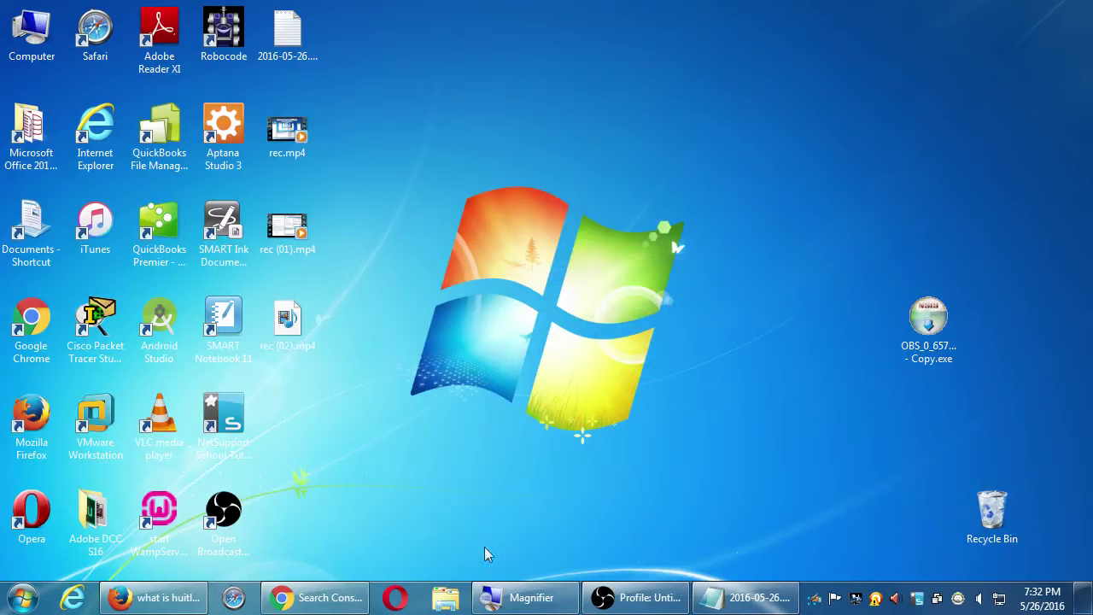
- Switch to Chrome and open google.com/analytics/
left_click(320, 598)
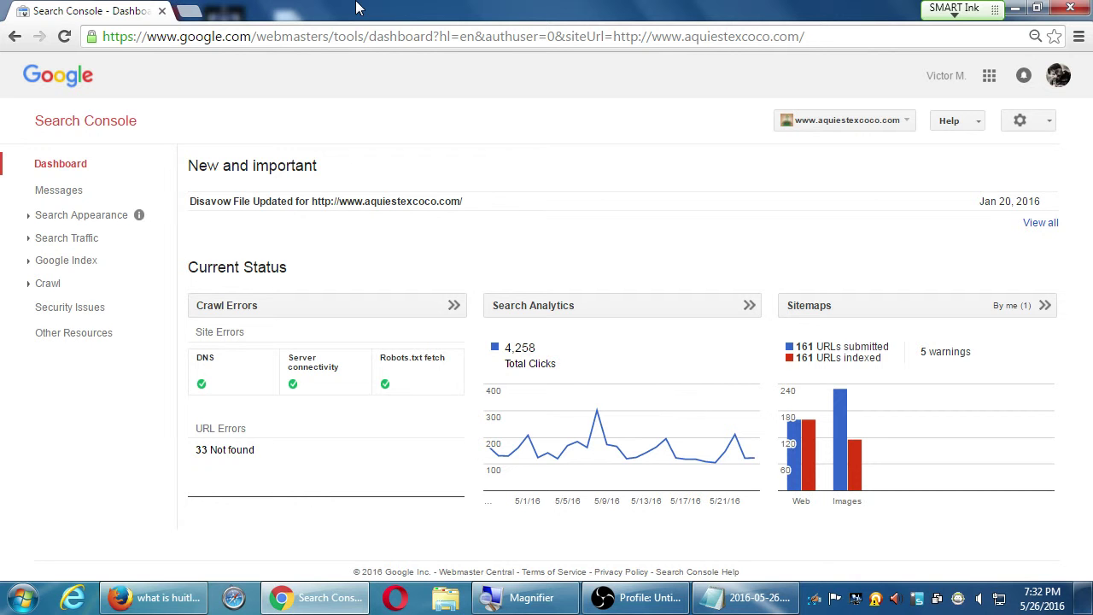
key("ctrl+l")
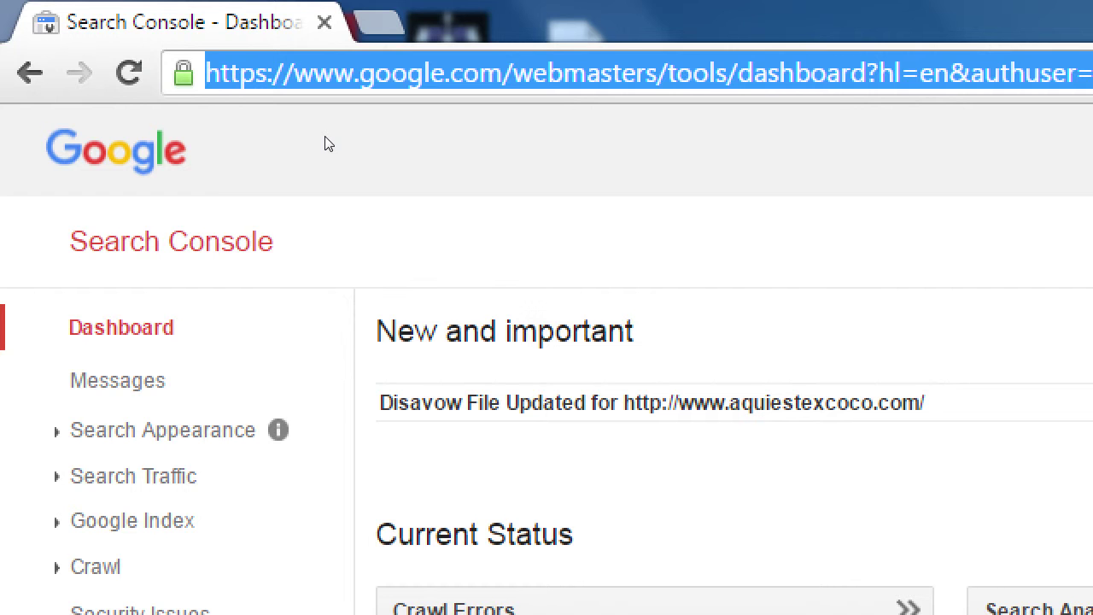
type("google.com/")
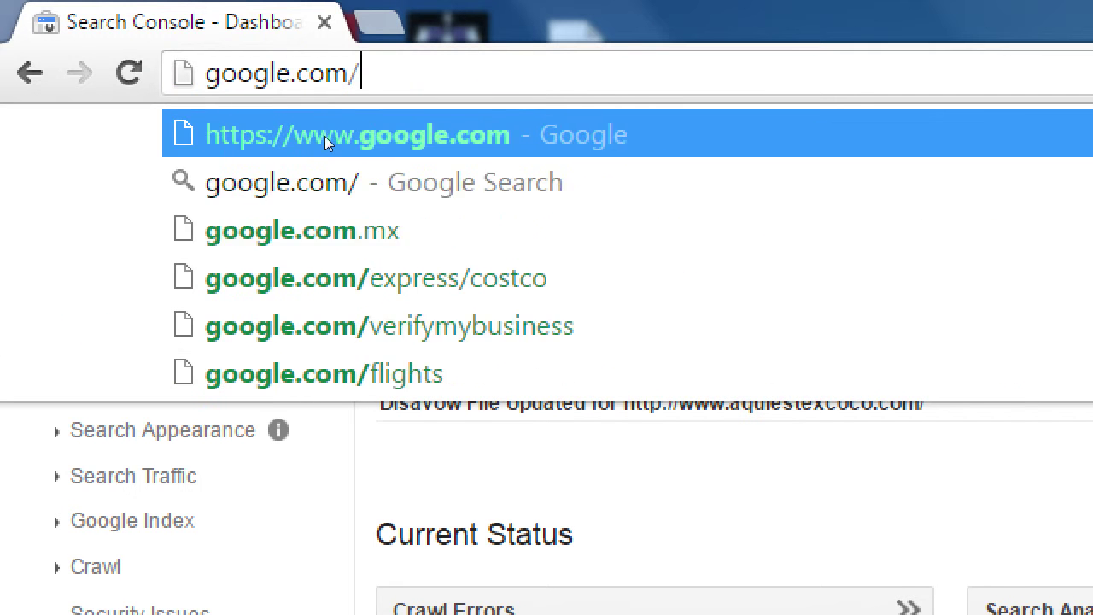
type("ana")
key("BackSpace")
type("nalytics/")
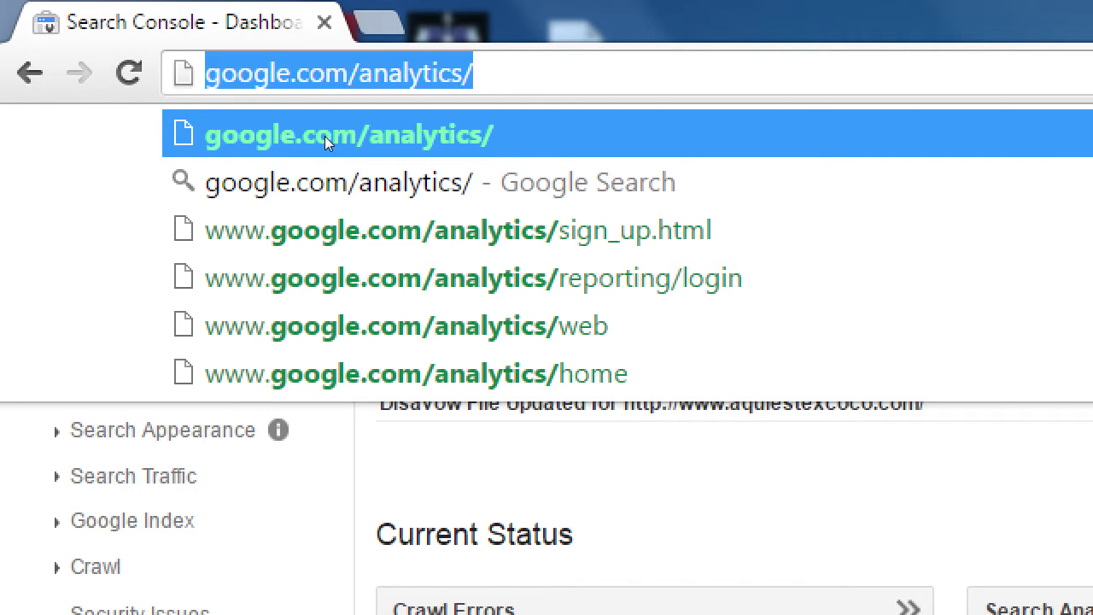
left_click(325, 136)
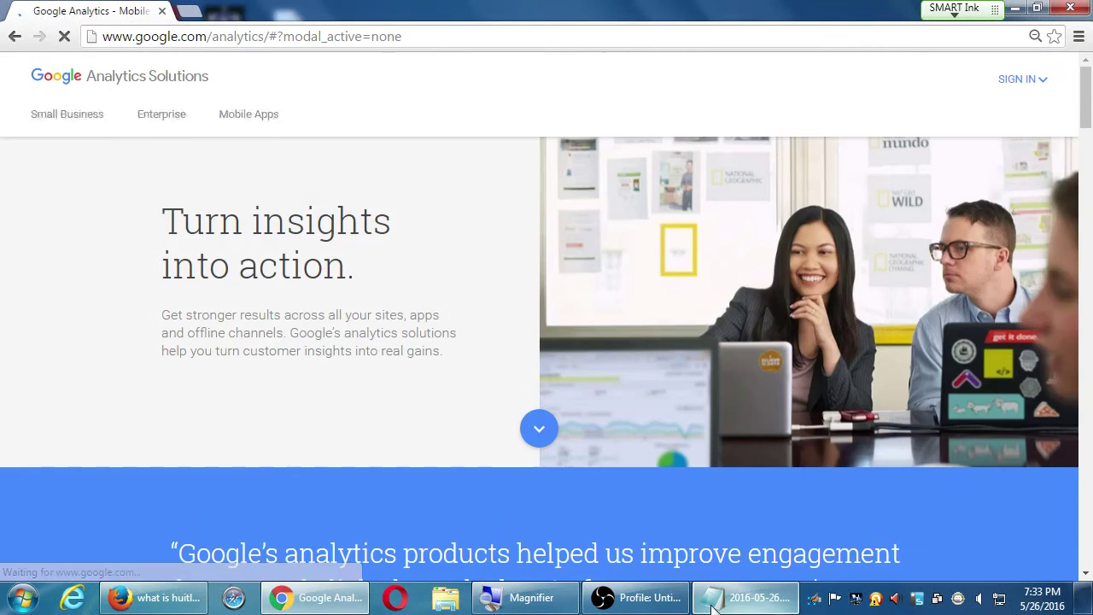
left_click(726, 602)
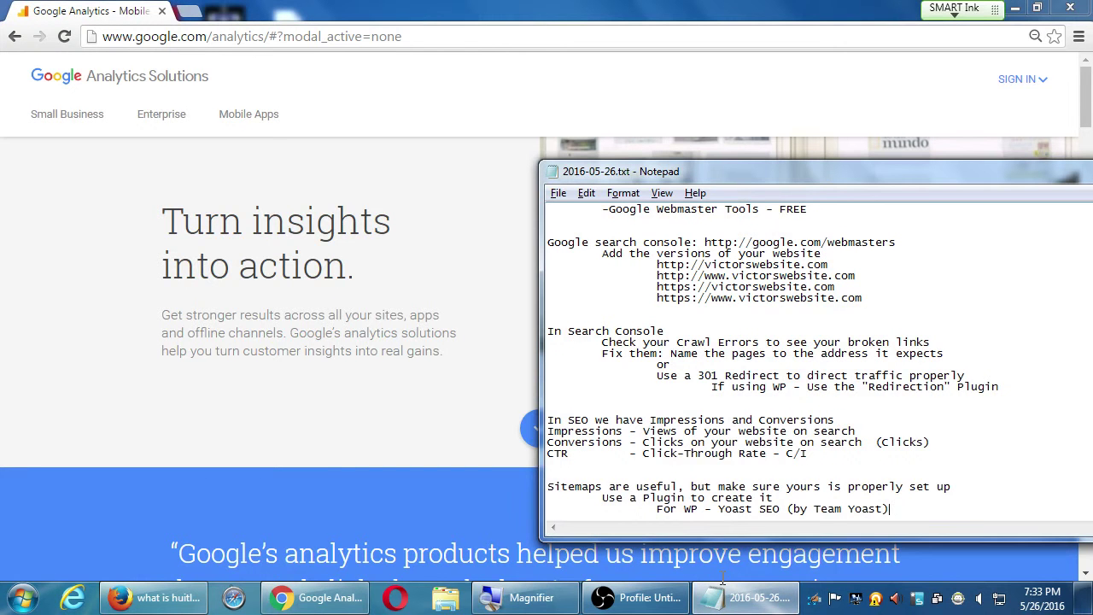
key("ctrl+Home")
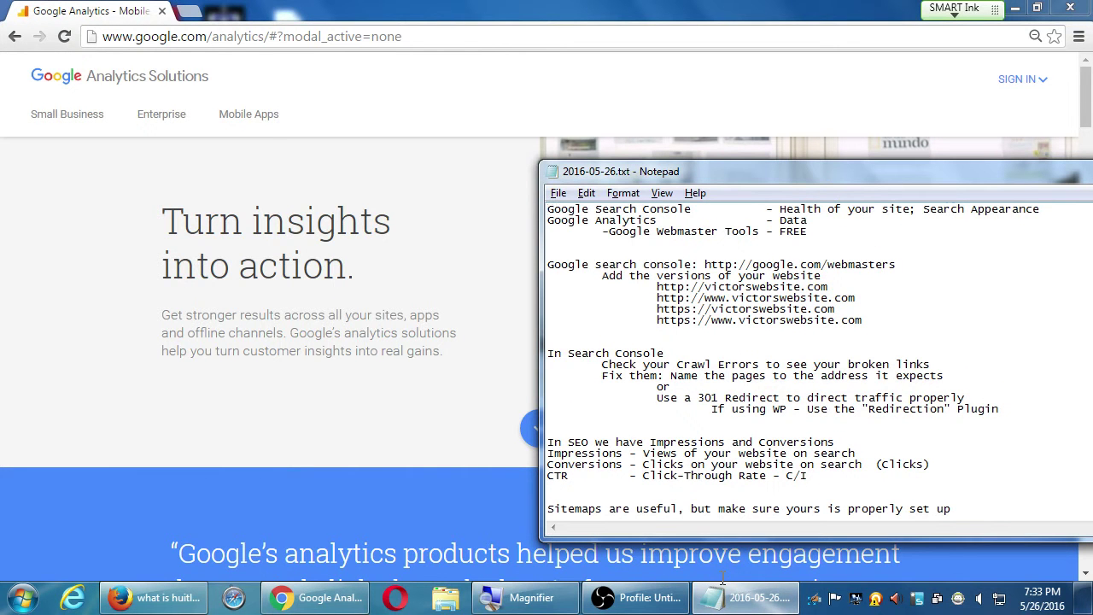
key("ctrl+End")
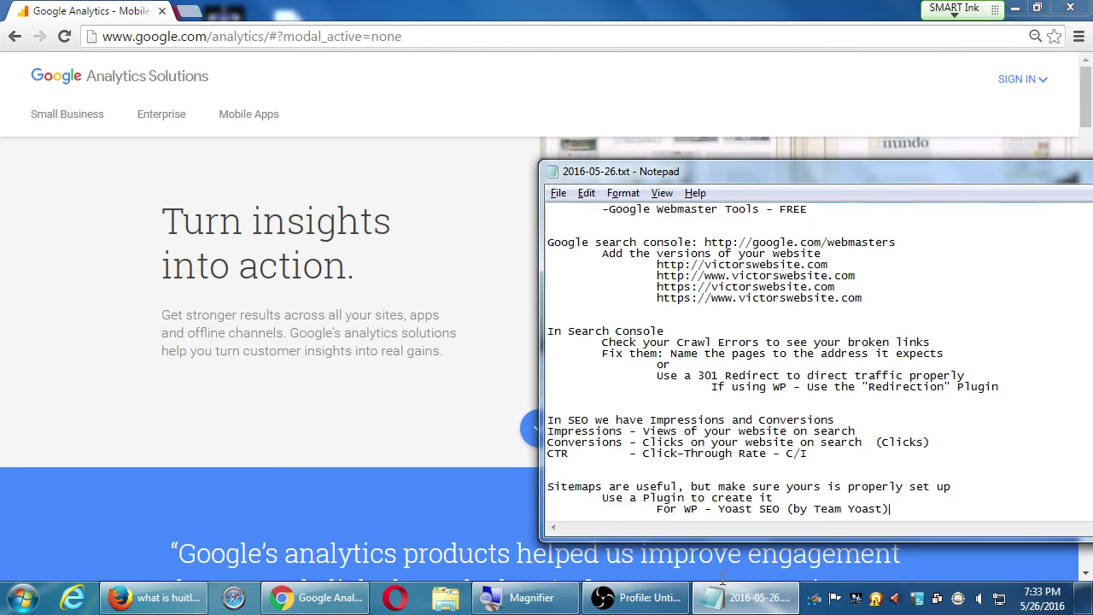
key("Return")
key("Return")
key("Return")
type("google.com/webmasters")
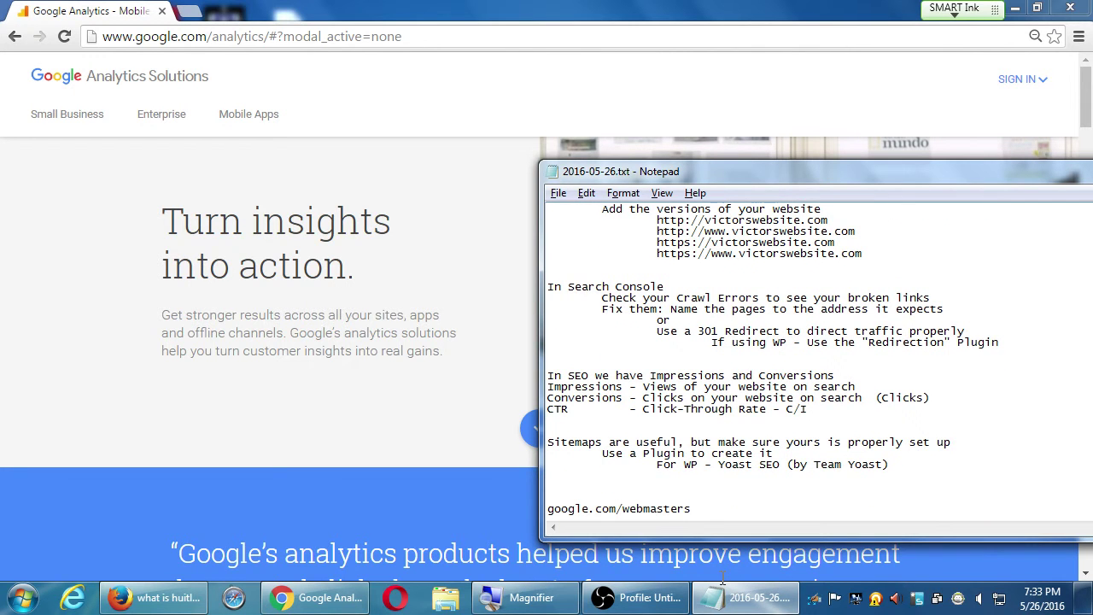
key("shift+Home")
type("htt")
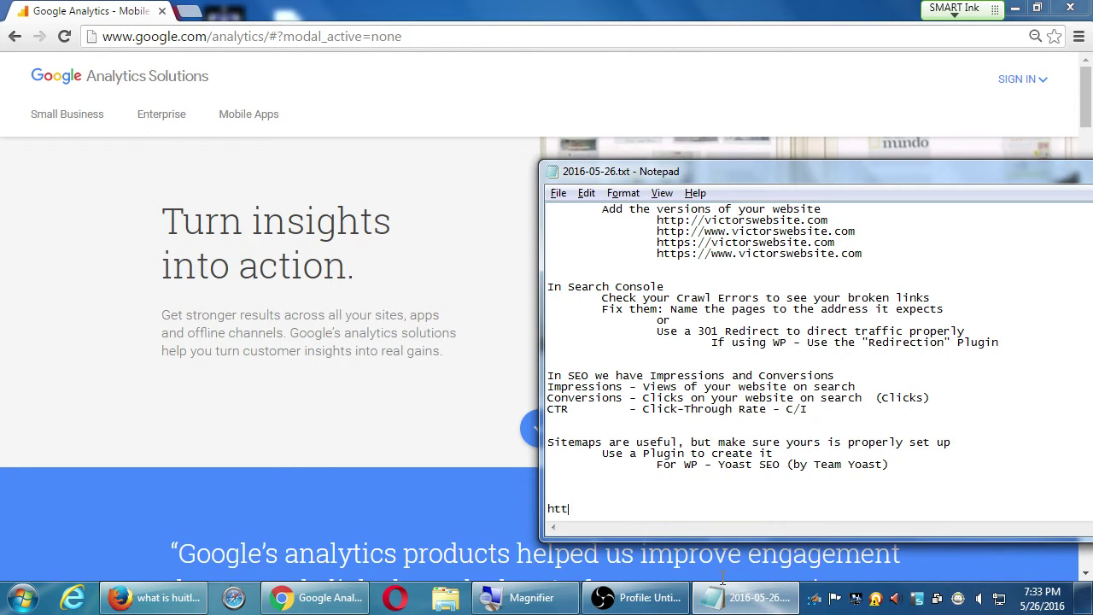
type("p://google.com/analytics")
key("Return")
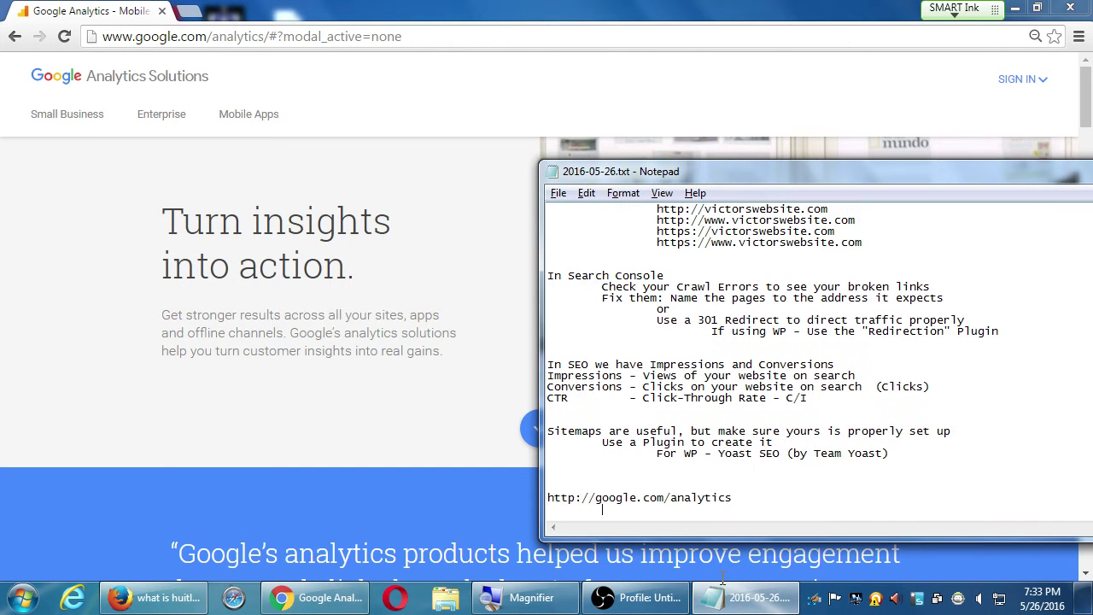
- Return to the Analytics Solutions page in Chrome, look through it, and sign in to Google Analytics
left_click(450, 8)
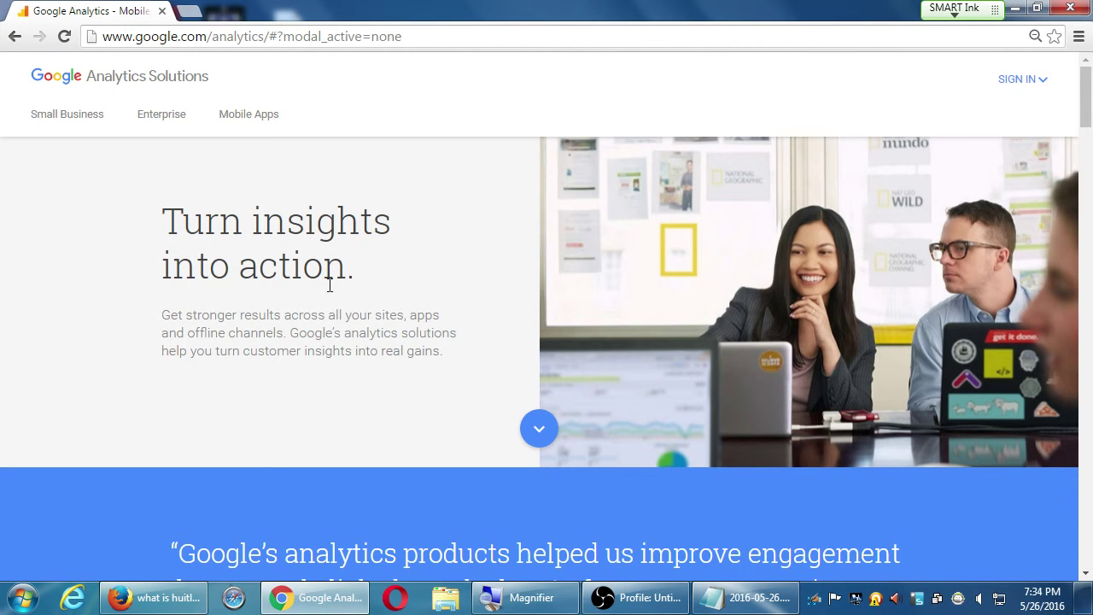
scroll(334, 283, "down", 10)
scroll(336, 286, "down", 15)
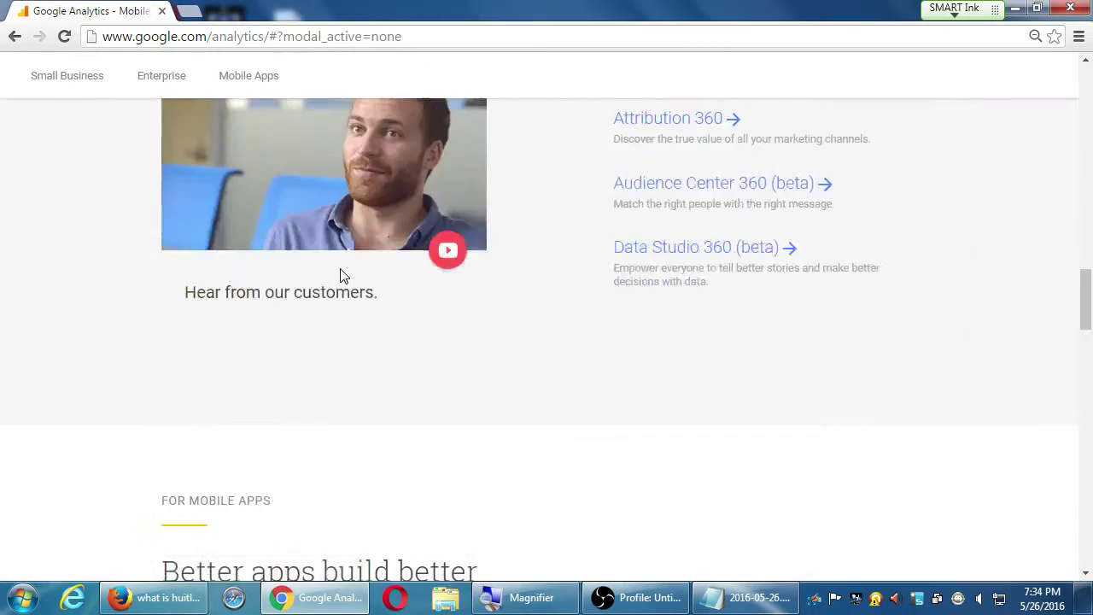
scroll(340, 269, "up", 20)
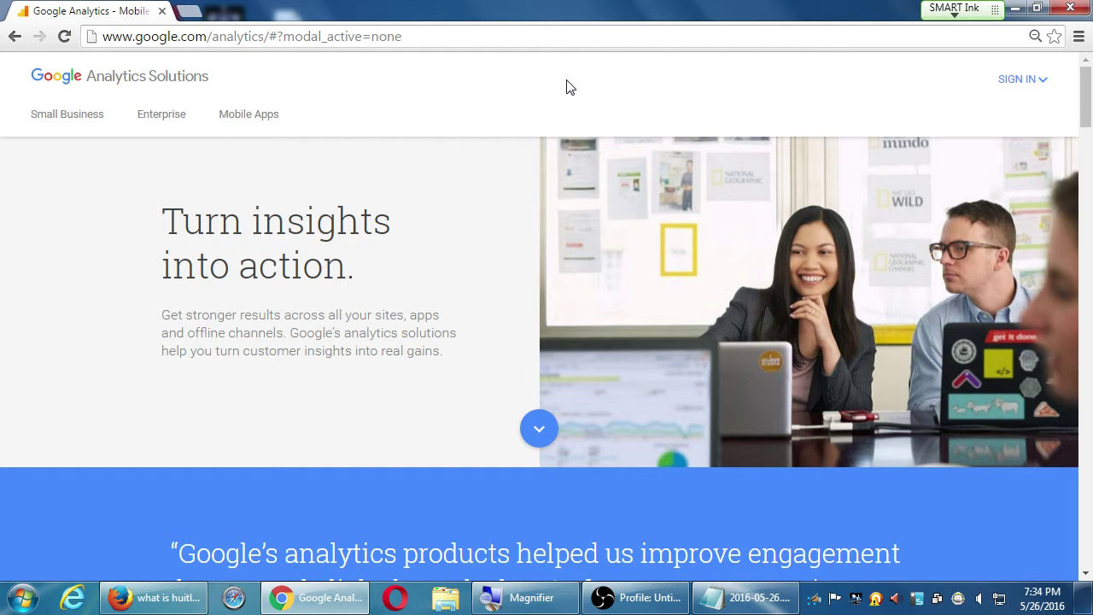
left_click(1016, 80)
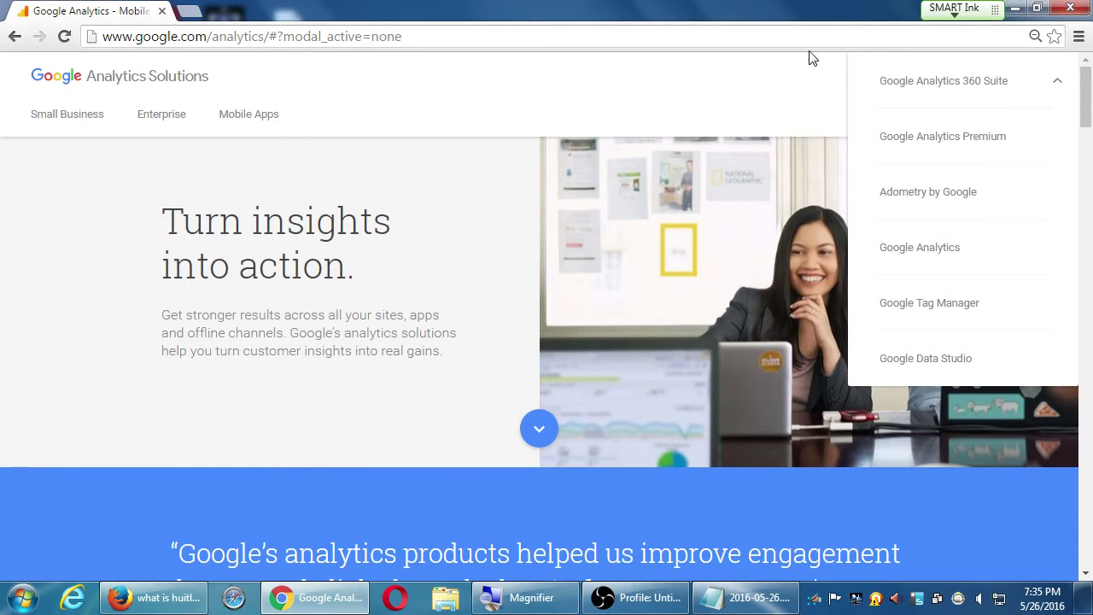
left_click(765, 12)
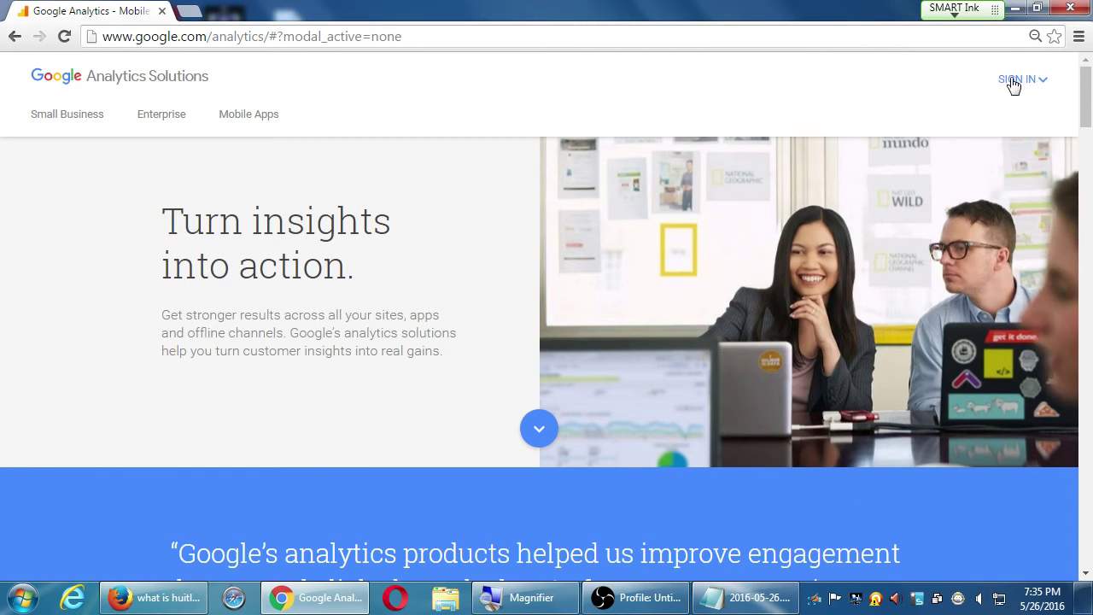
left_click(1014, 80)
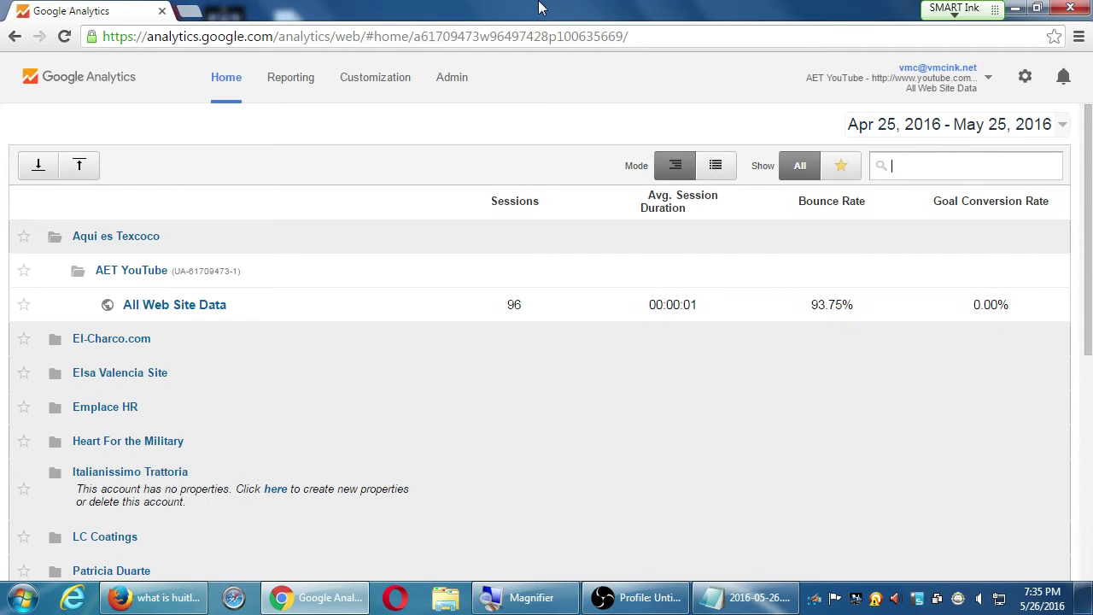
- Collapse the Aqui es Texcoco account in the list and open the form for creating a new account
left_click(174, 247)
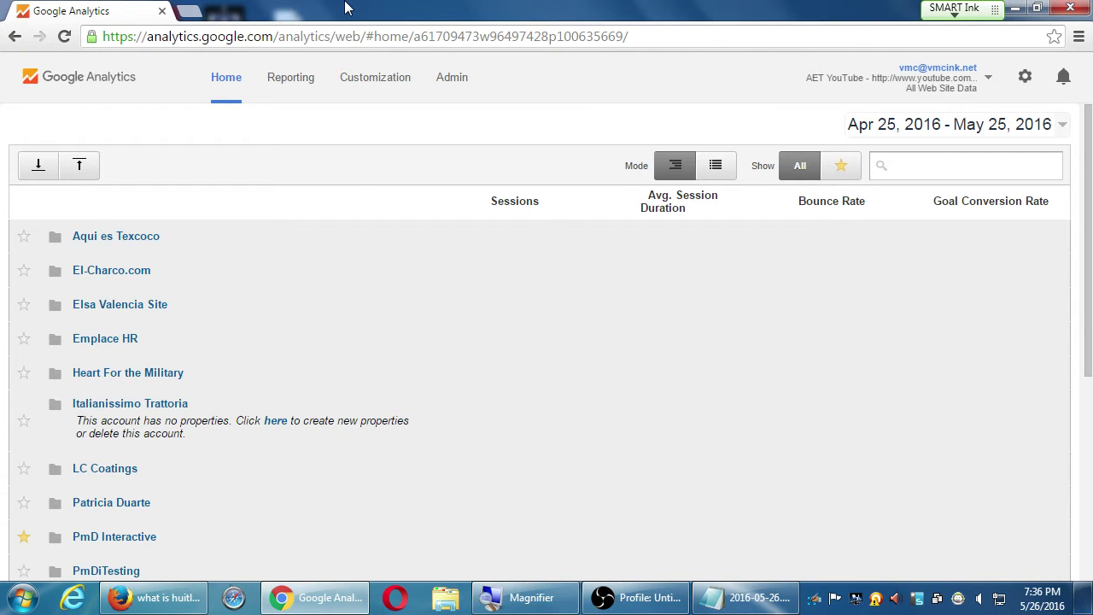
left_click(432, 83)
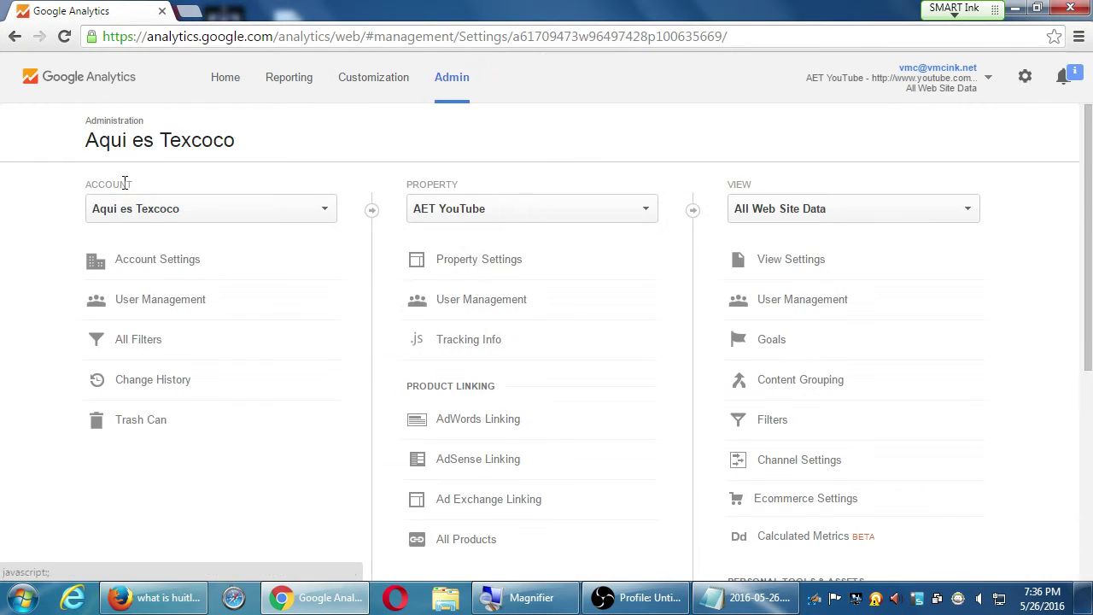
left_click(186, 219)
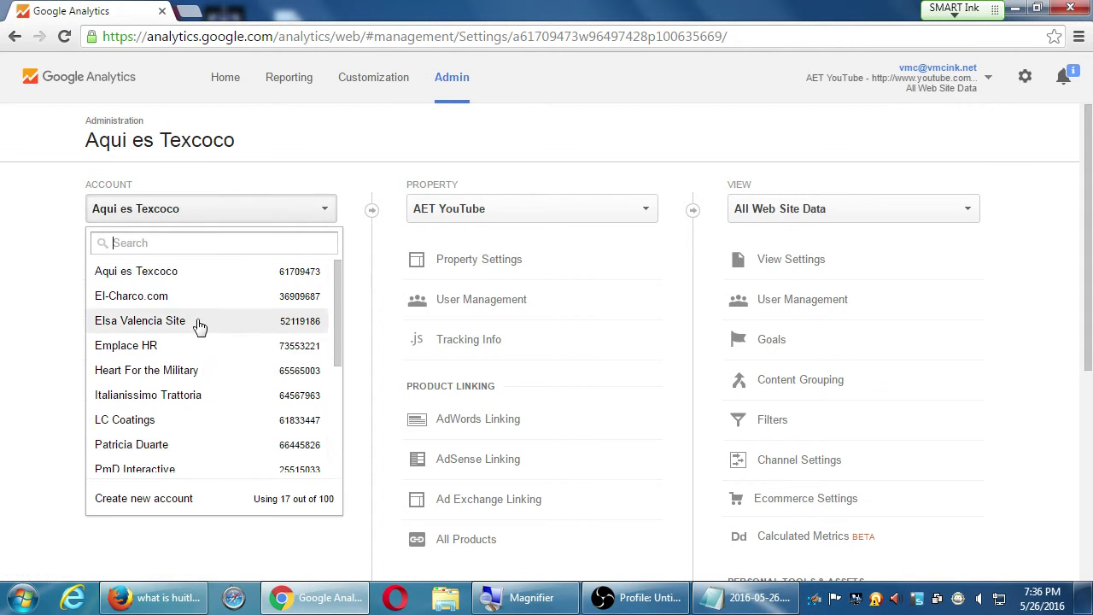
left_click(179, 497)
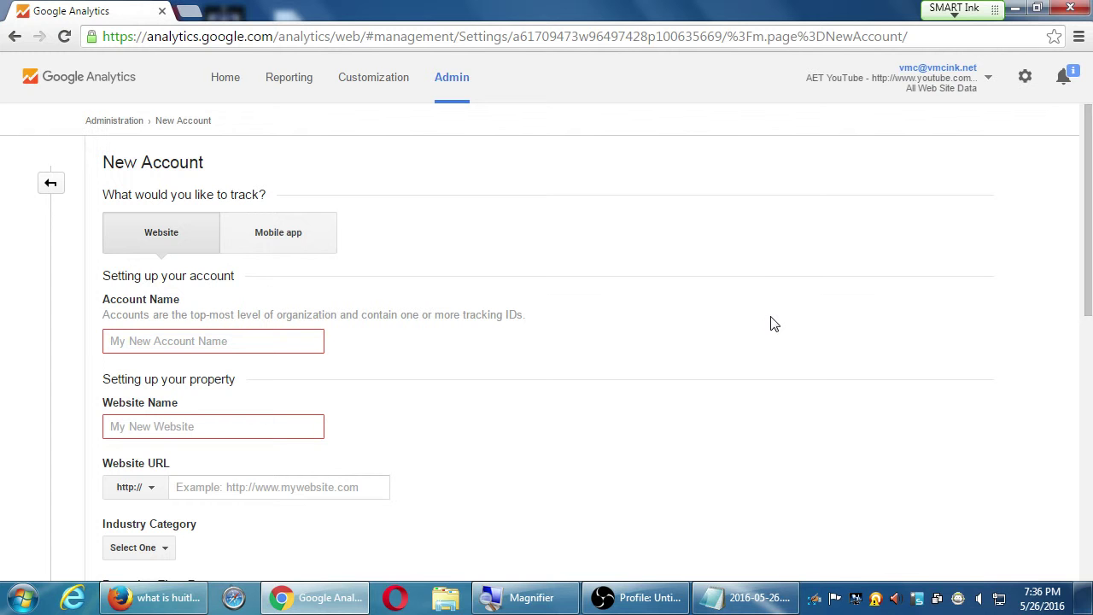
- Compare the Website and Mobile app tracking versions of the new account form, ending on Website
left_click(259, 227)
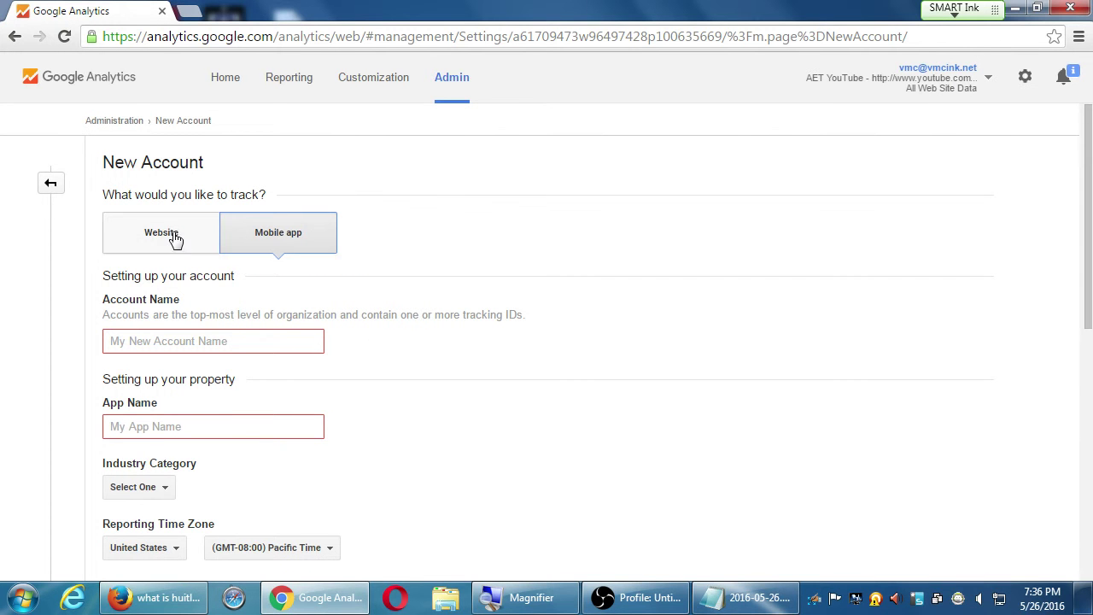
left_click(168, 239)
left_click(260, 231)
left_click(155, 234)
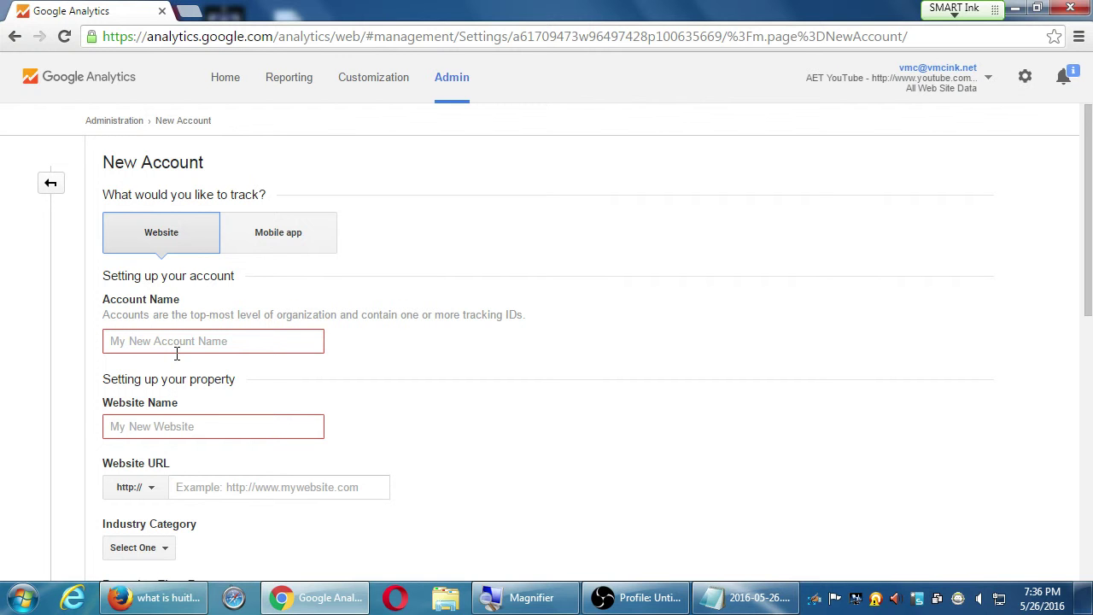
- Compare the account list with the new account form's description of accounts as the top-most level of organization
left_click(223, 89)
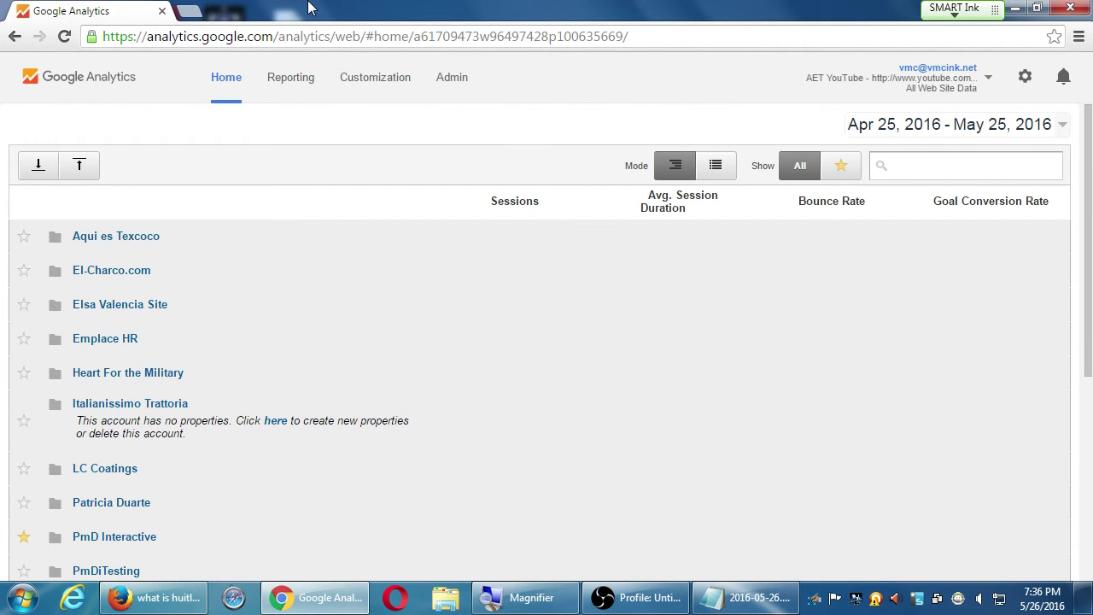
key("alt+Left")
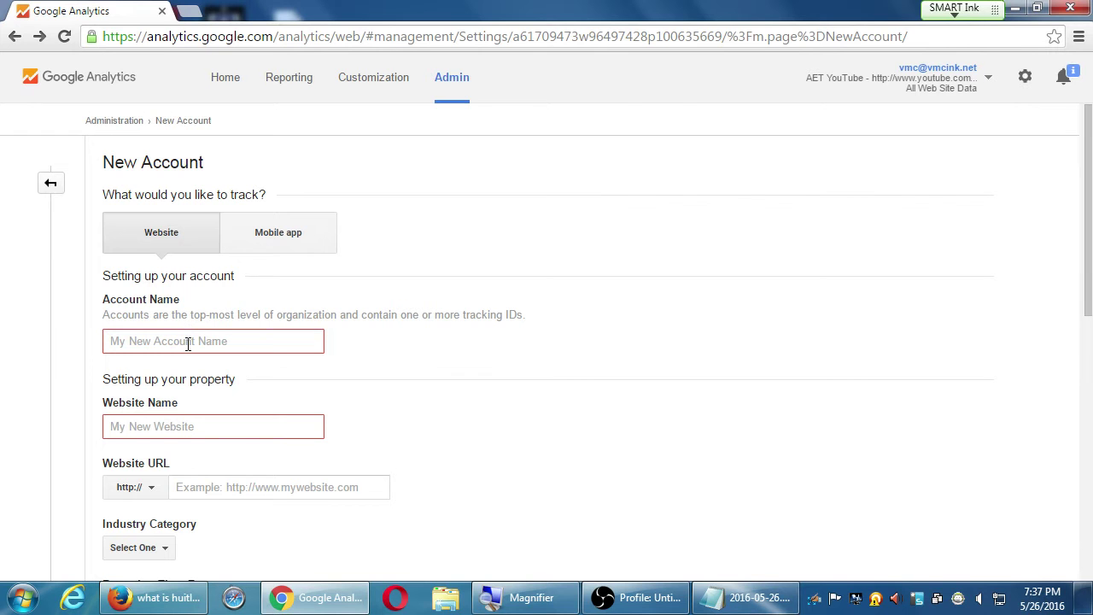
left_click_drag(188, 314, 332, 310)
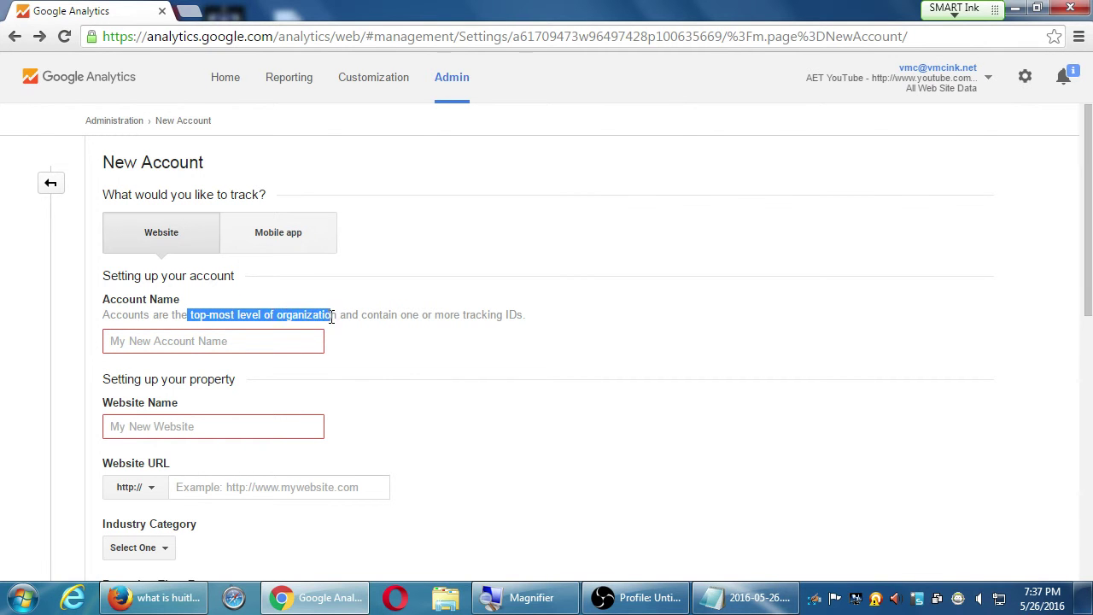
key("alt+Left")
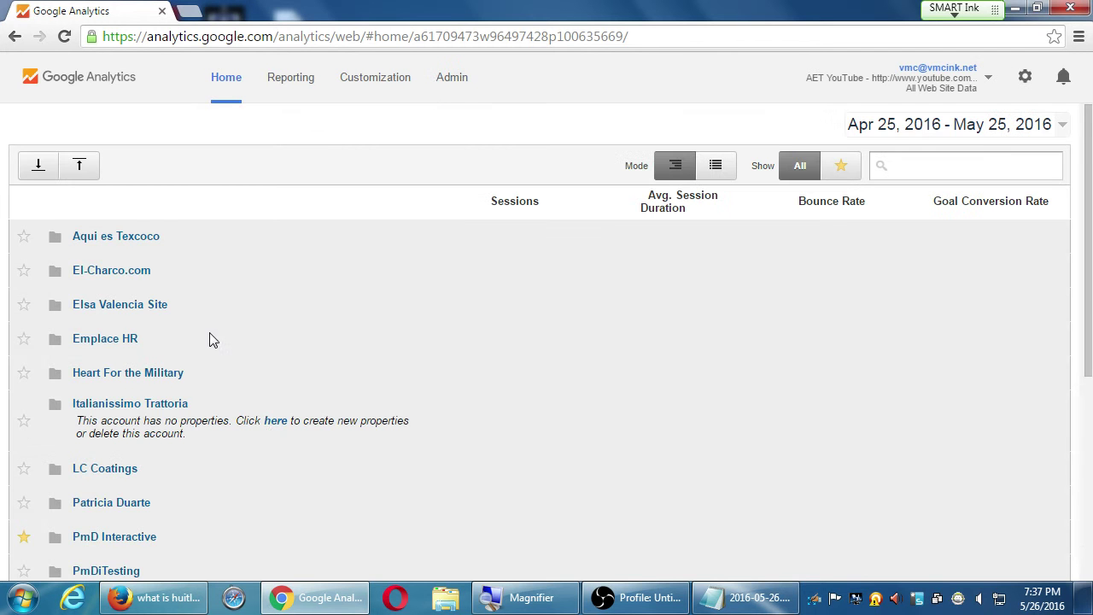
- Expand the vmcink.net account and the vmcampos.com account in turn to examine the properties and views they contain
scroll(272, 412, "down", 4)
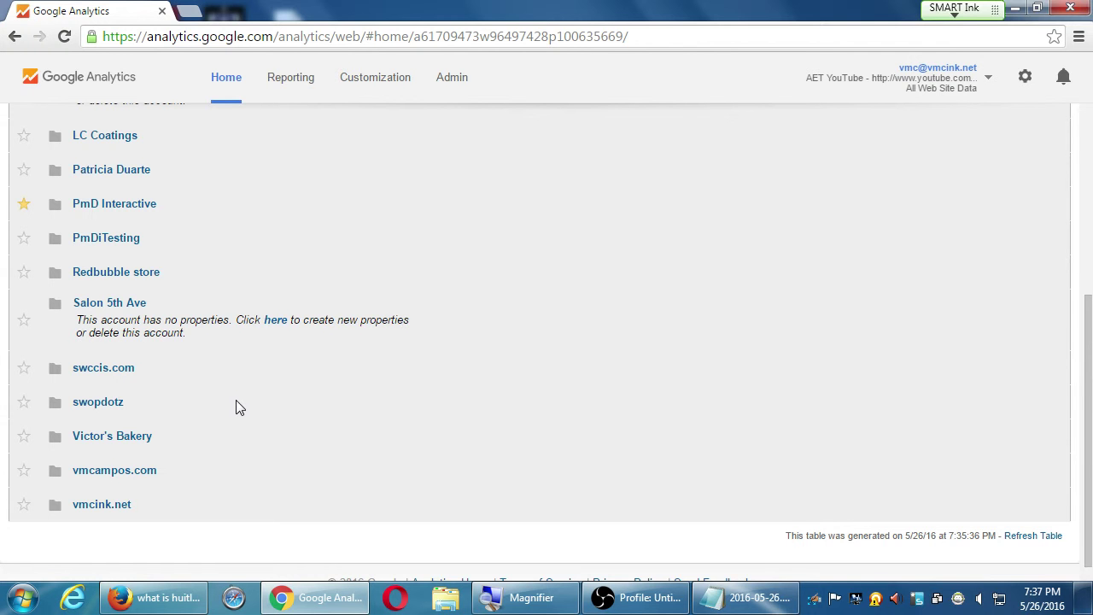
left_click(120, 507)
scroll(122, 513, "down", 3)
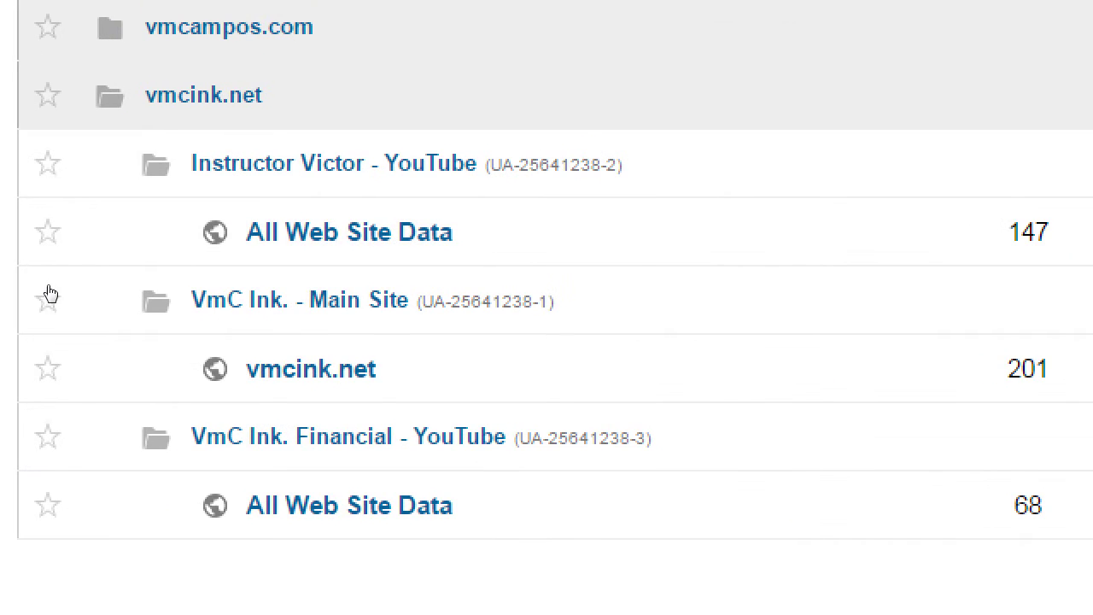
left_click(52, 287)
left_click(92, 493)
scroll(64, 538, "down", 5)
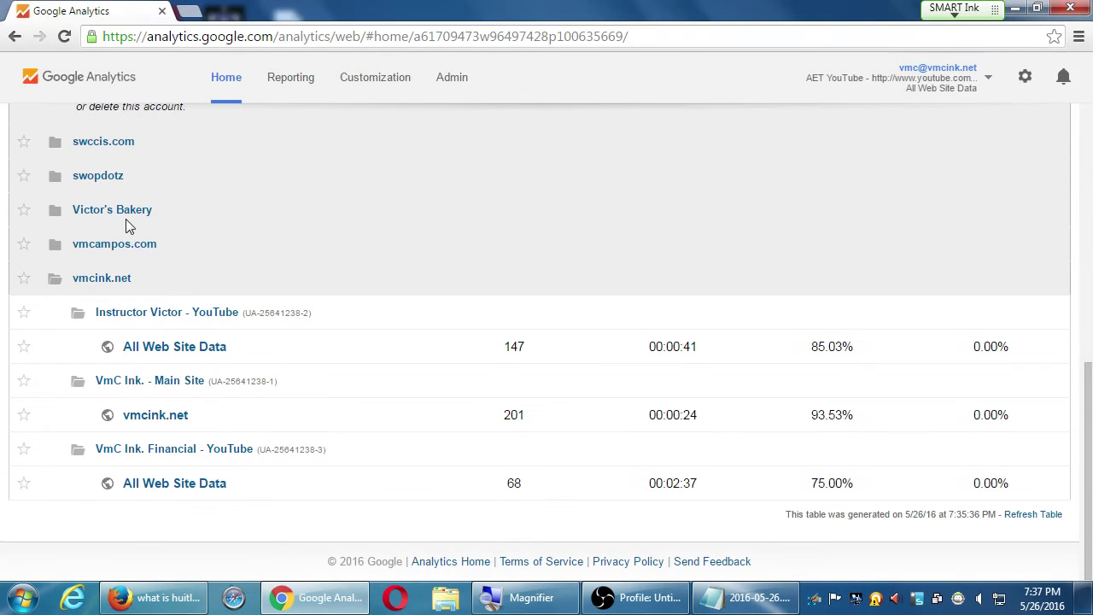
left_click(218, 76)
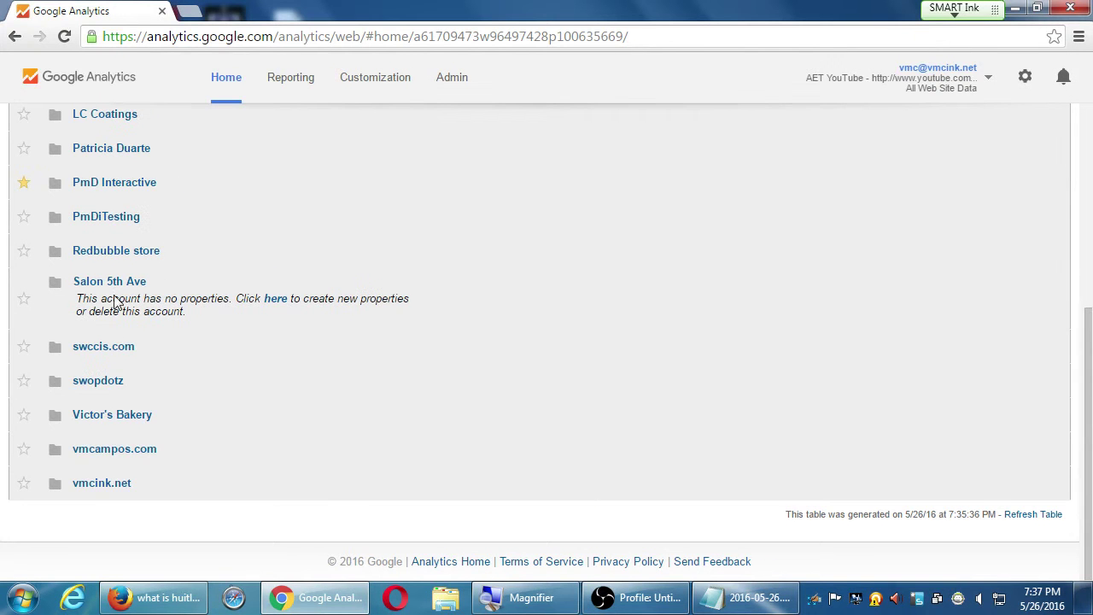
left_click(97, 453)
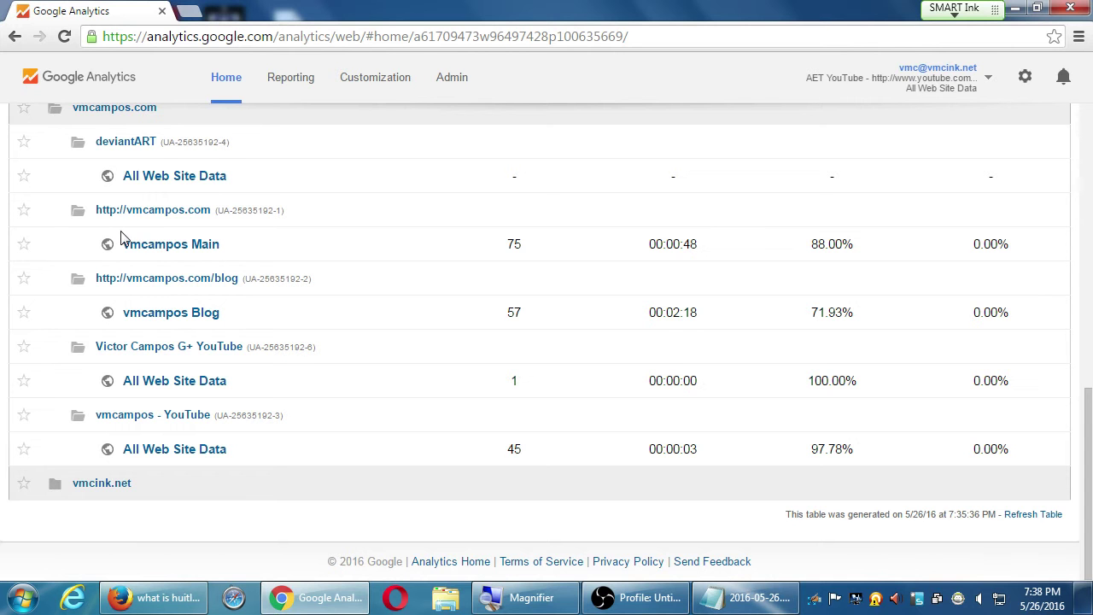
- Go to the administration page and start creating a new account, magnifying the form around the Account Name field
left_click(442, 78)
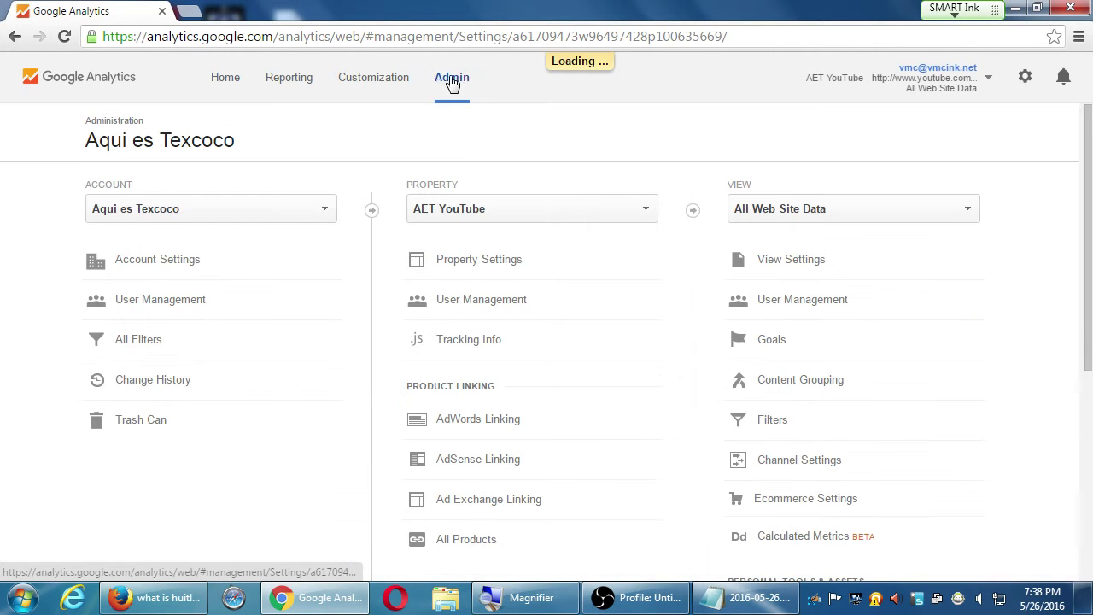
left_click(309, 220)
left_click(181, 494)
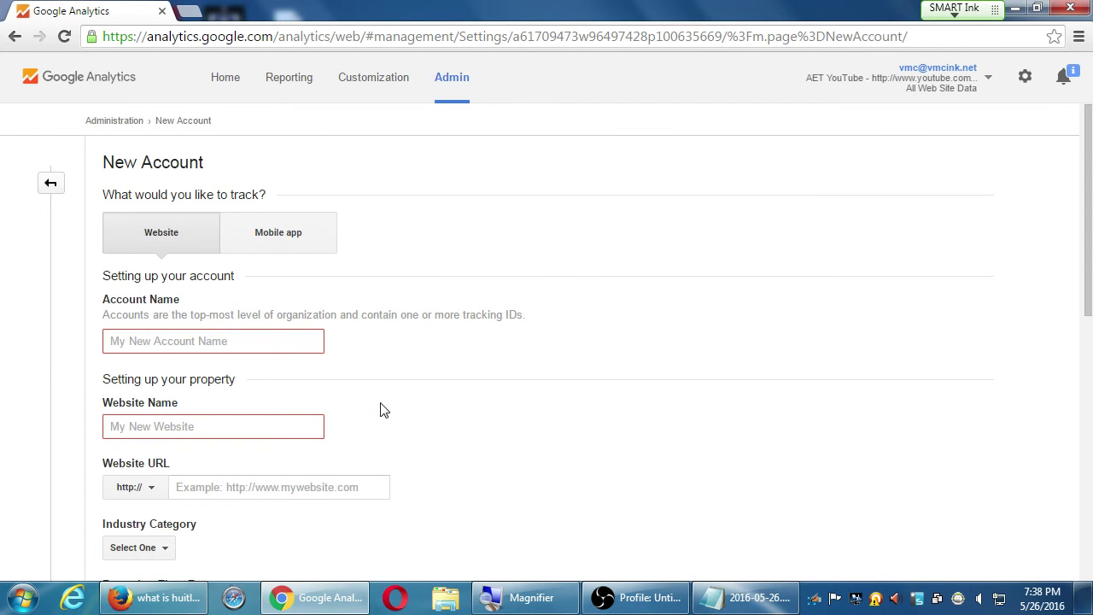
key("super+plus")
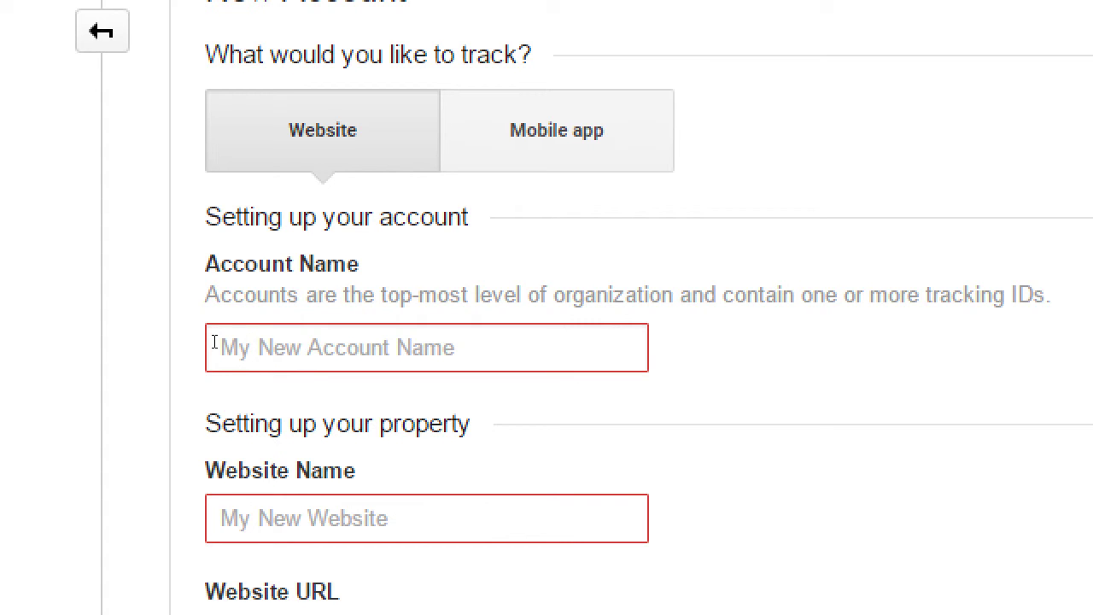
- Enter Victor's Bakery as the account name for the new account
left_click(214, 343)
type("Vic")
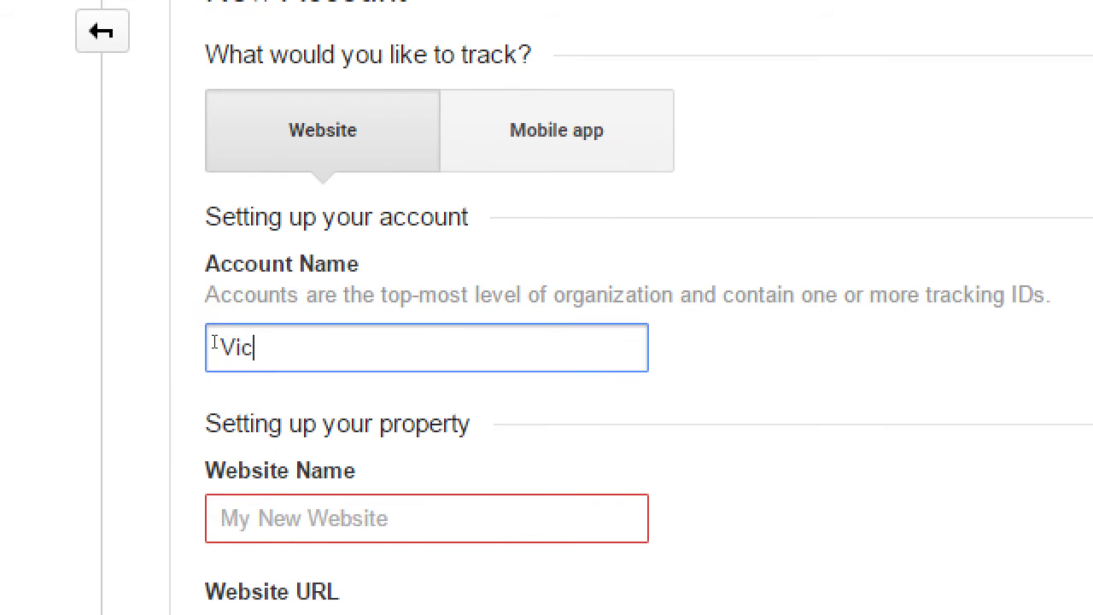
type("tor's Bakery")
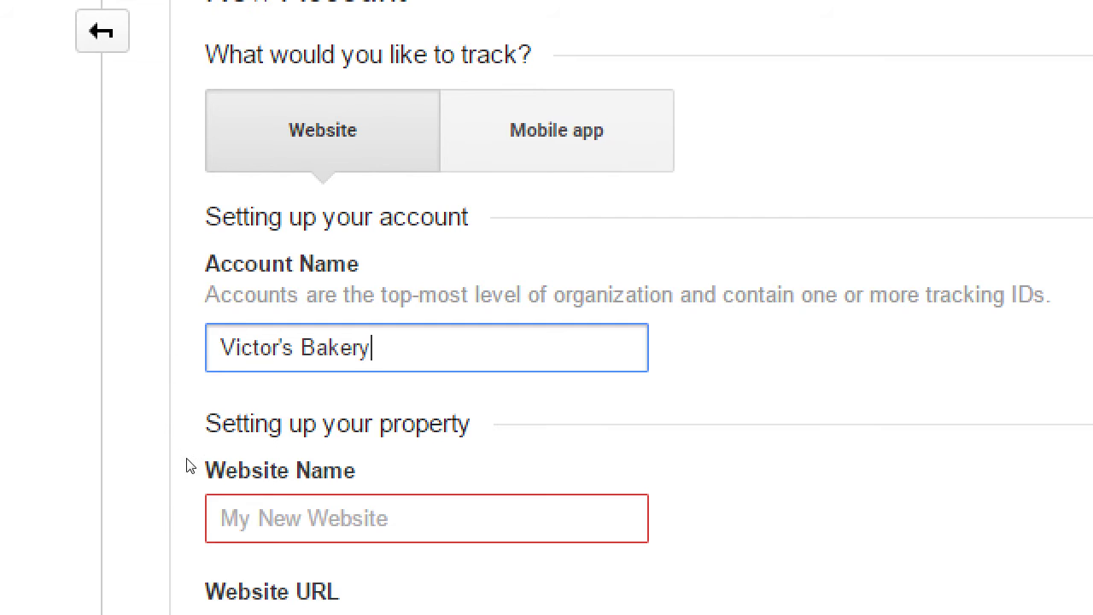
- Name the new property's website Main Website
scroll(170, 398, "down", 1)
key("Tab")
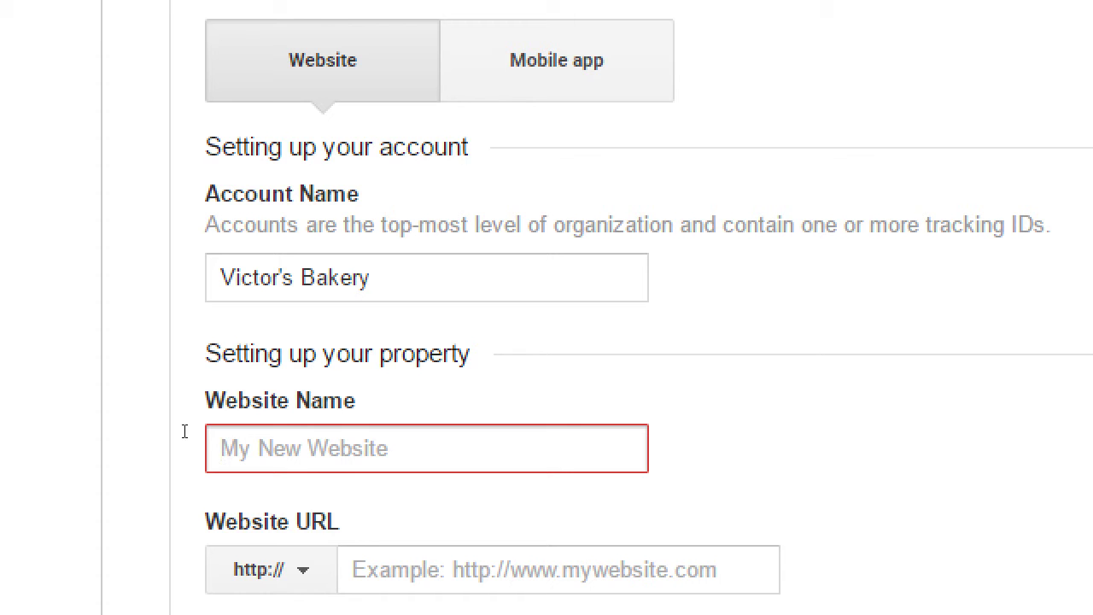
left_click_drag(182, 381, 225, 387)
key("Tab")
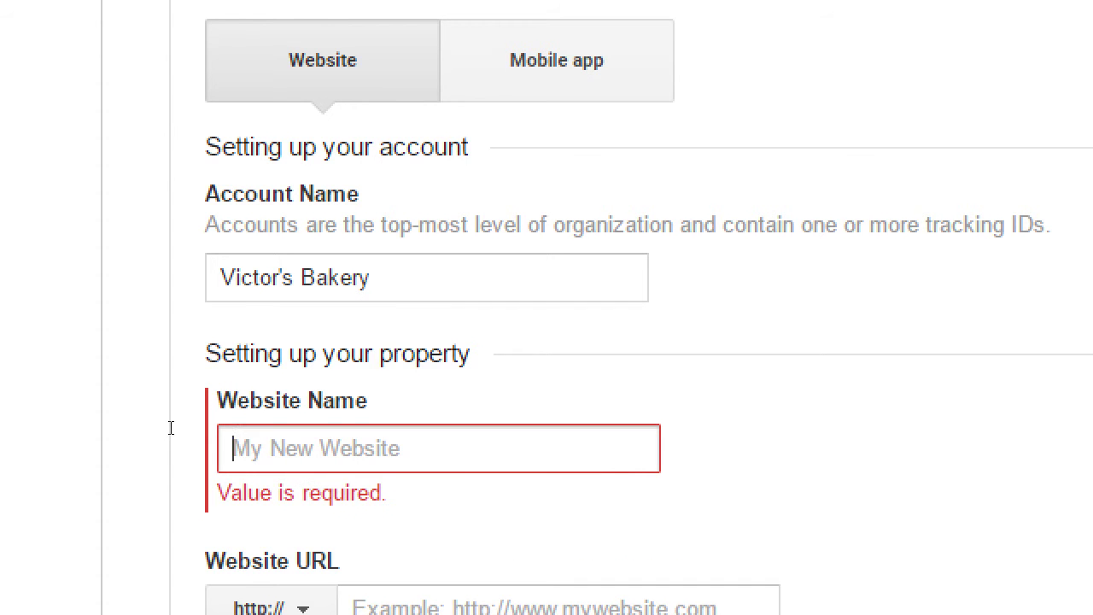
type("Main ")
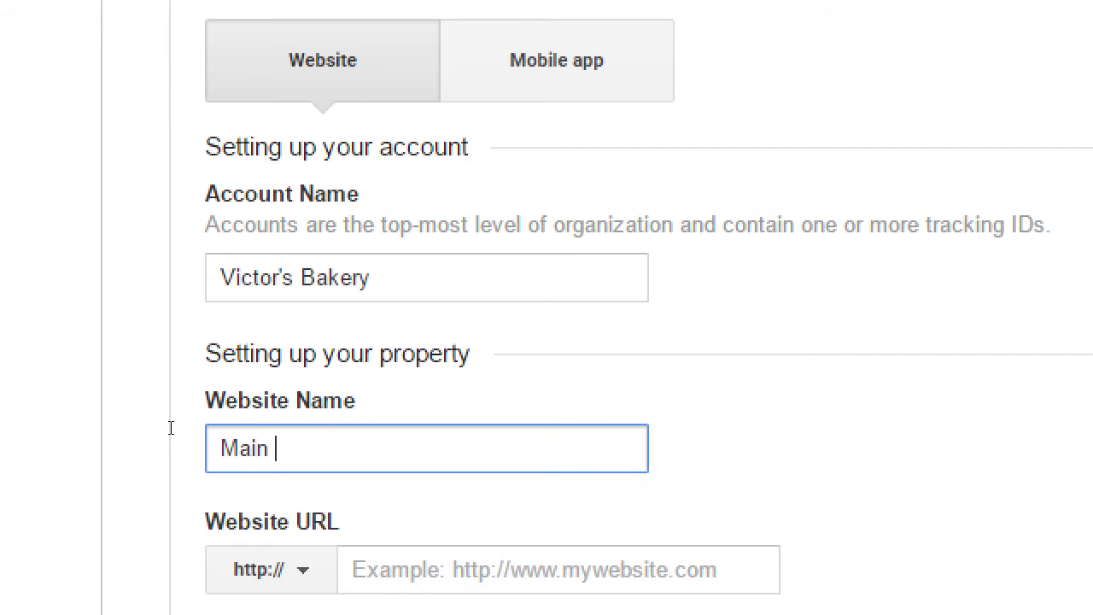
type("Website")
scroll(82, 555, "down", 1)
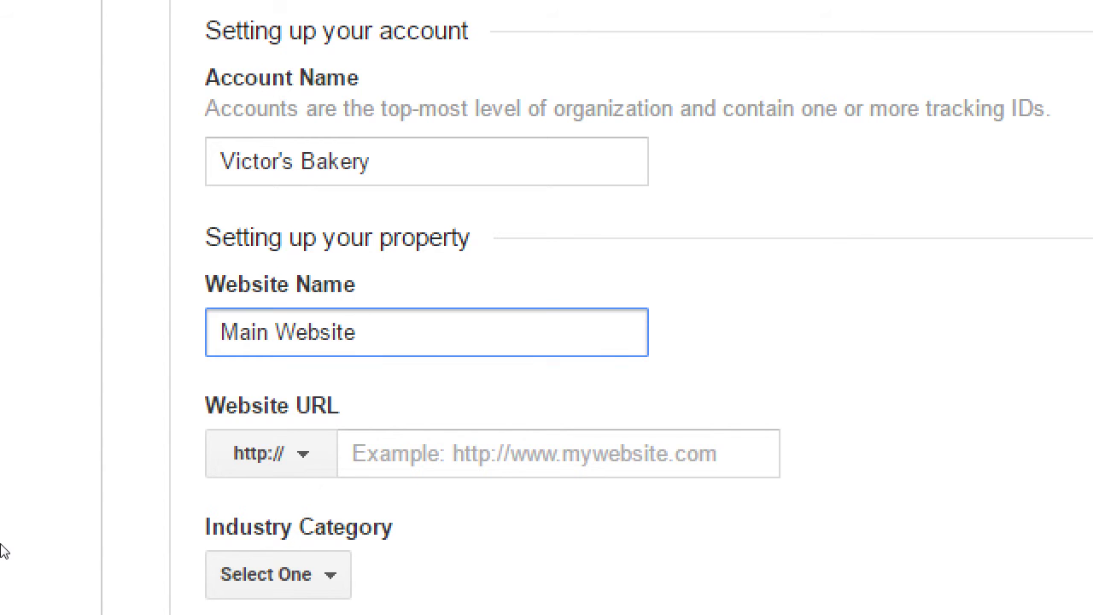
left_click(163, 555)
key("Tab")
key("space")
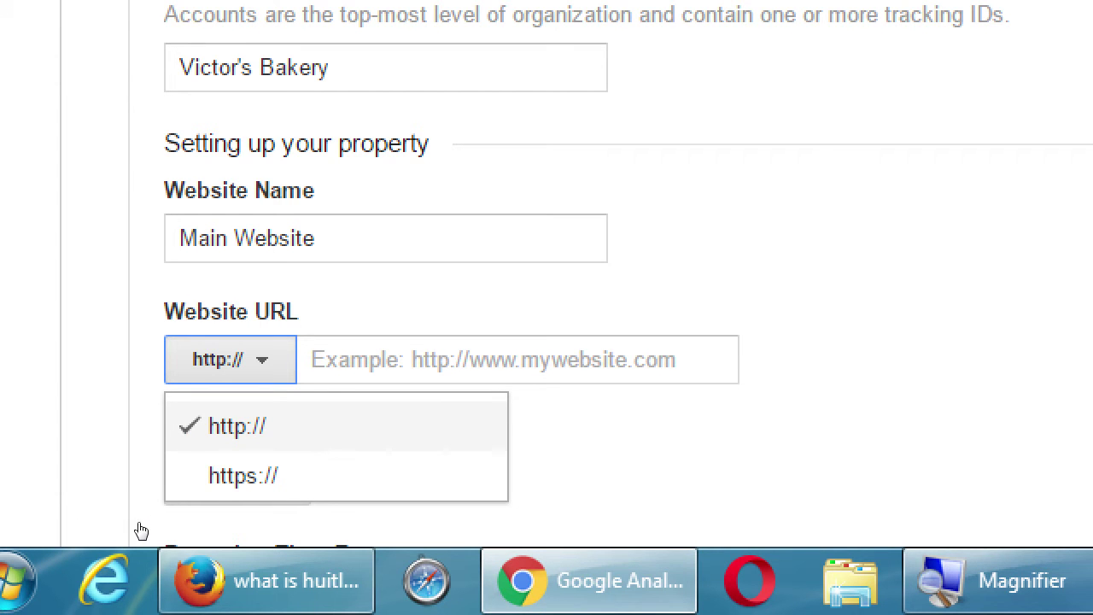
key("Down")
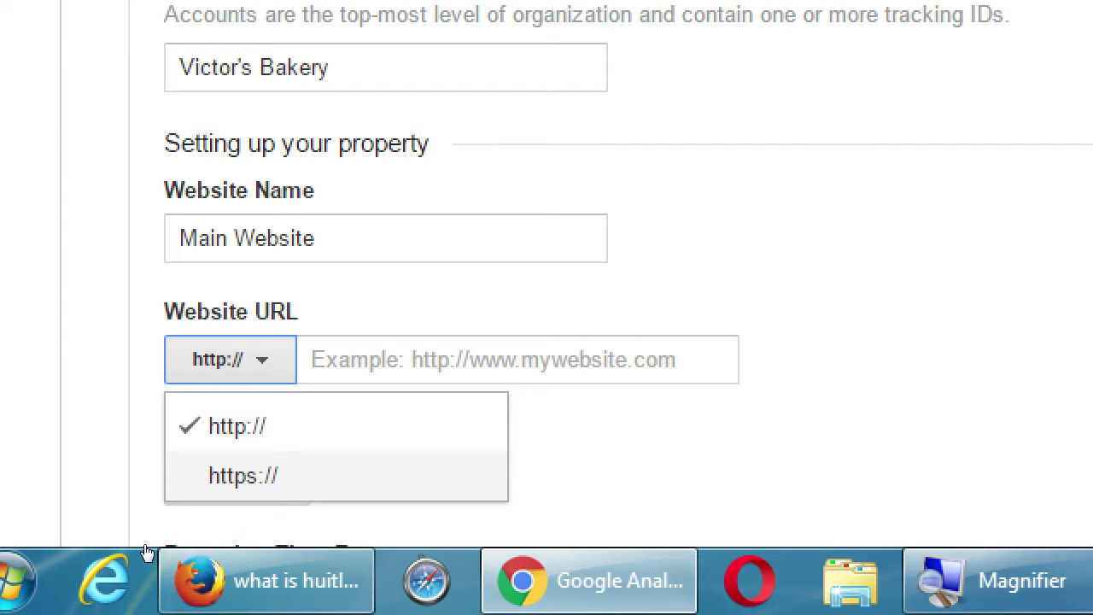
key("Up")
key("Down")
key("Up")
key("Tab")
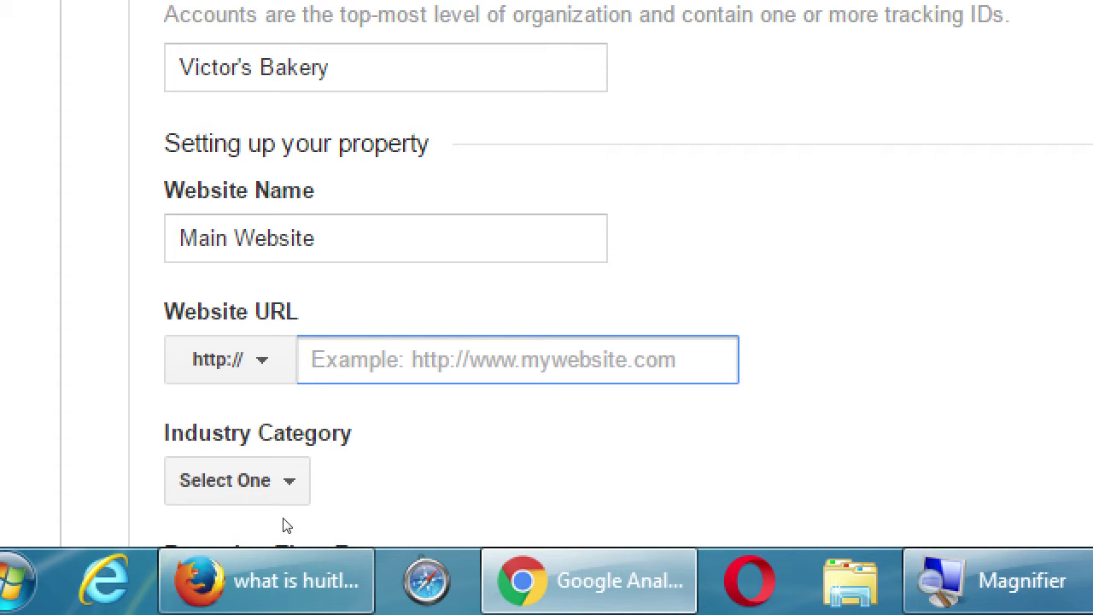
type("victo")
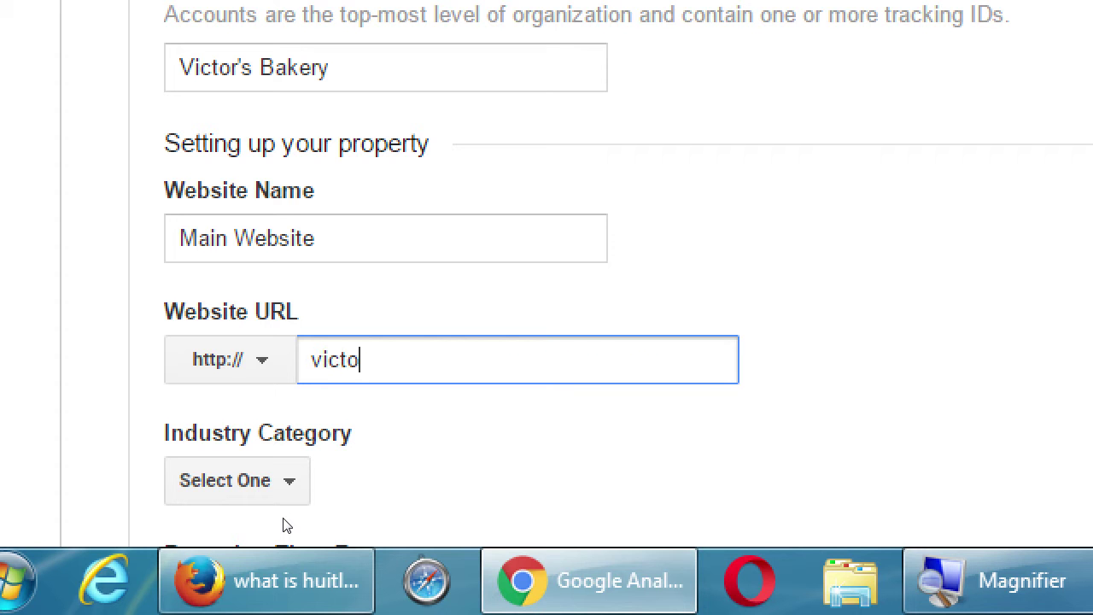
type("rsawesomebakery")
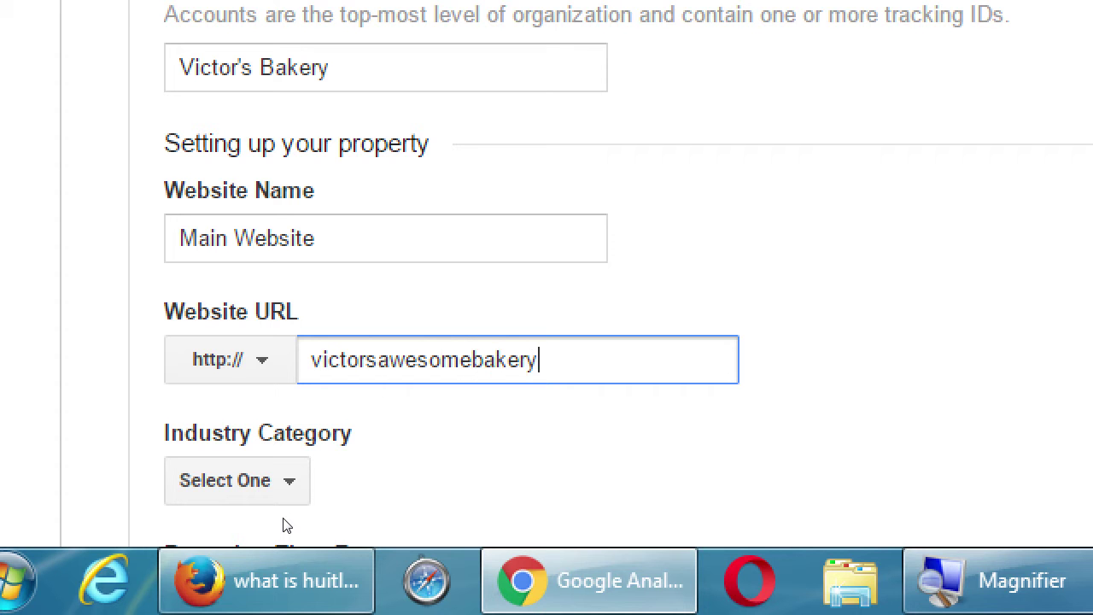
type(".com")
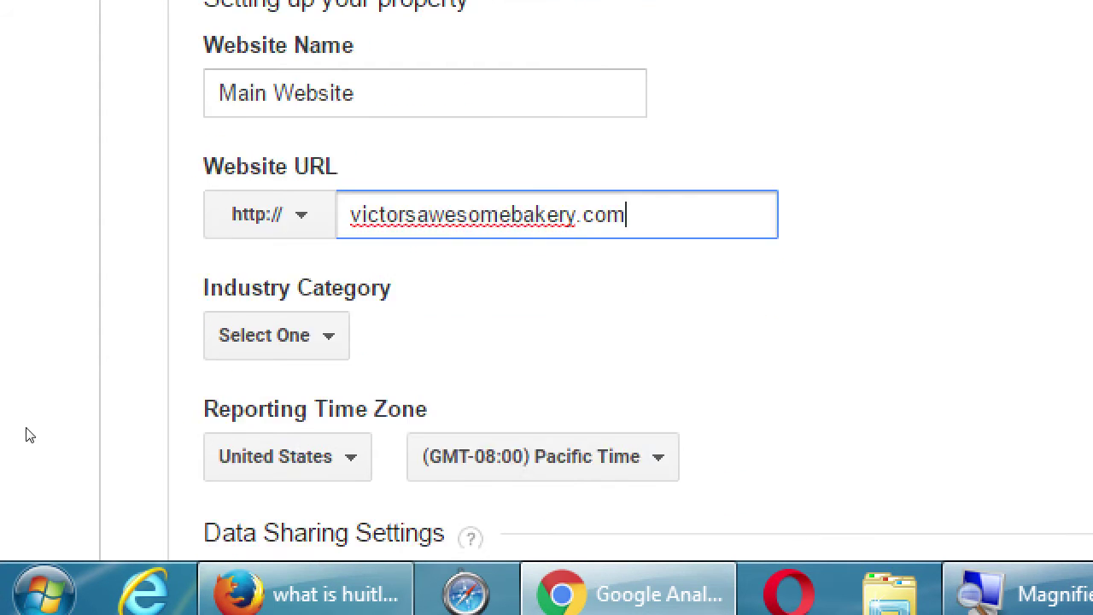
- Browse the full list of industry categories available for the property without choosing one
scroll(37, 426, "down", 3)
key("Tab")
key("space")
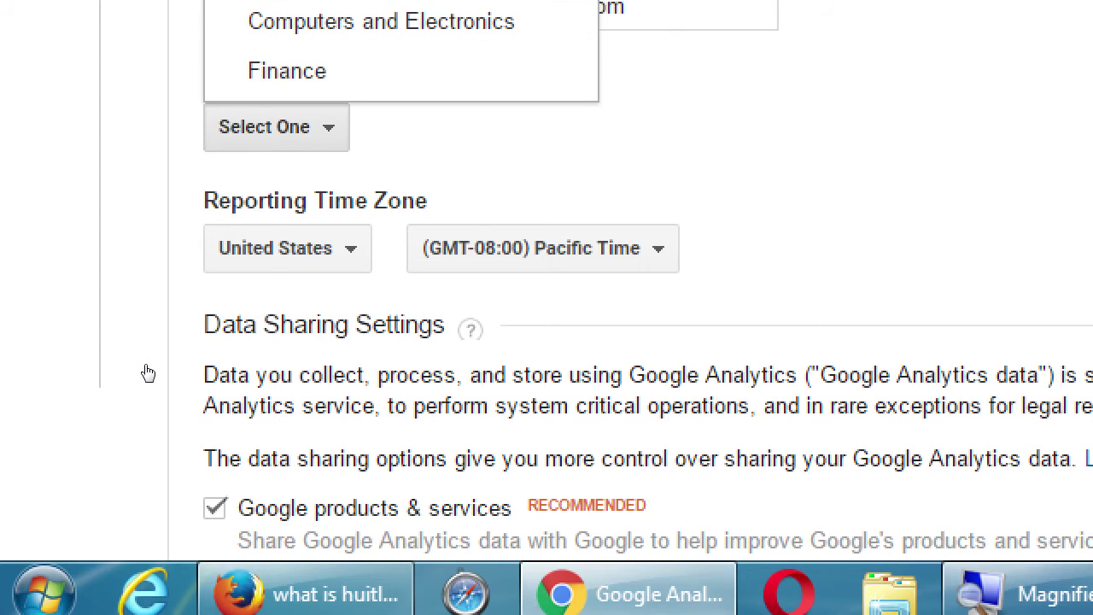
scroll(161, 286, "down", 4)
scroll(161, 287, "down", 4)
scroll(153, 285, "up", 4)
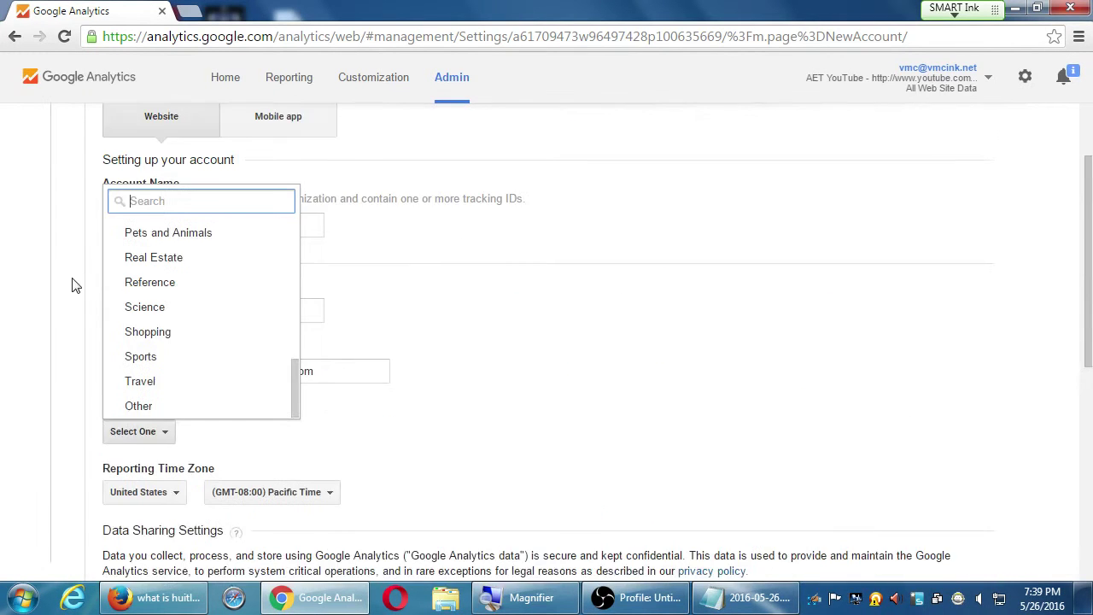
scroll(295, 237, "up", 5)
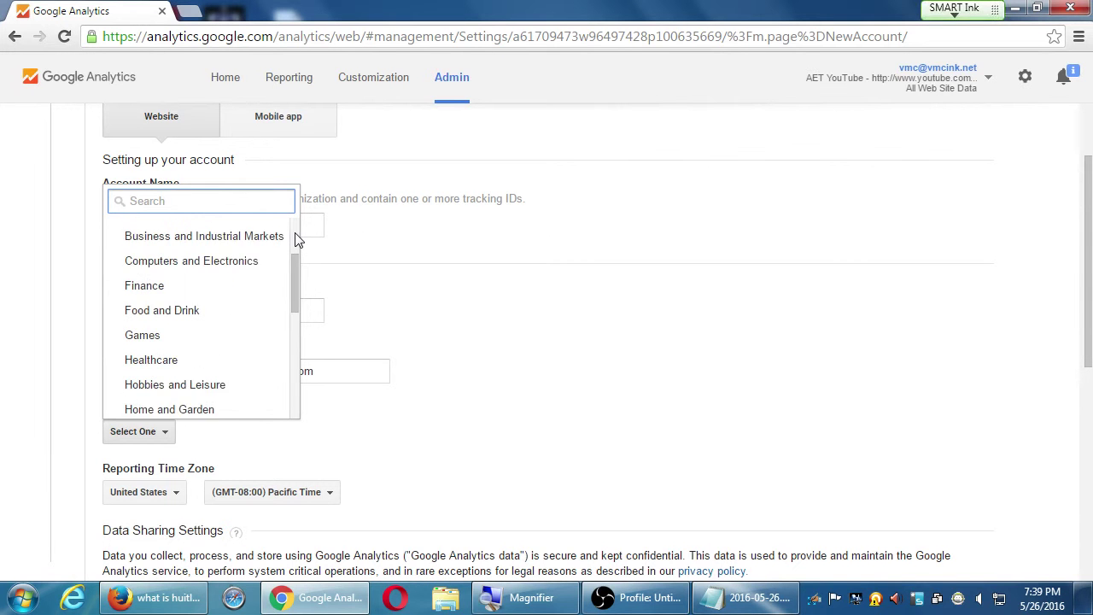
scroll(295, 237, "up", 2)
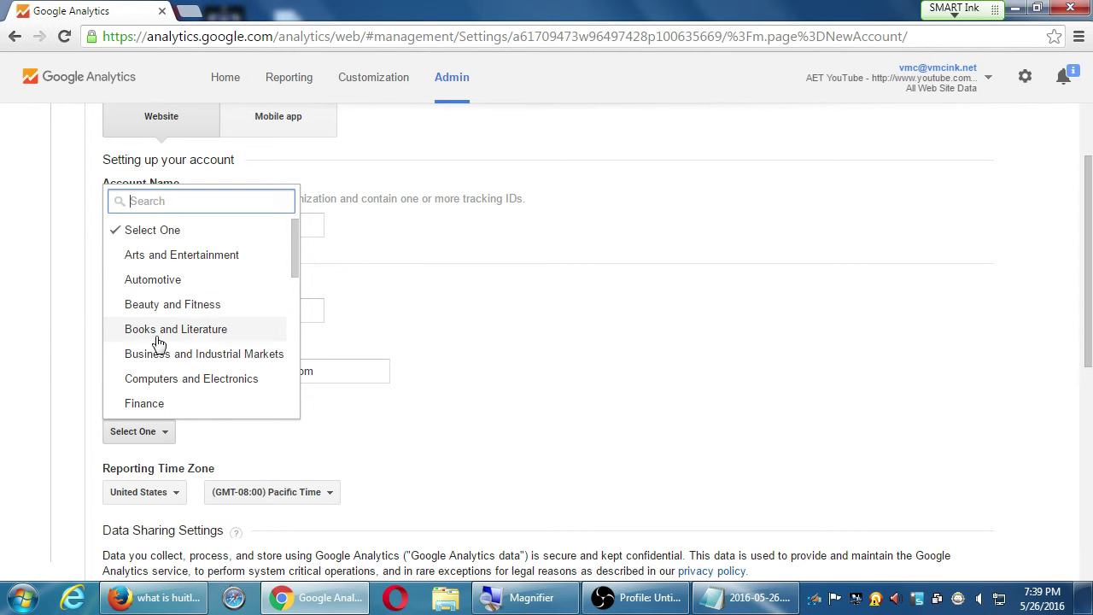
left_click(77, 347)
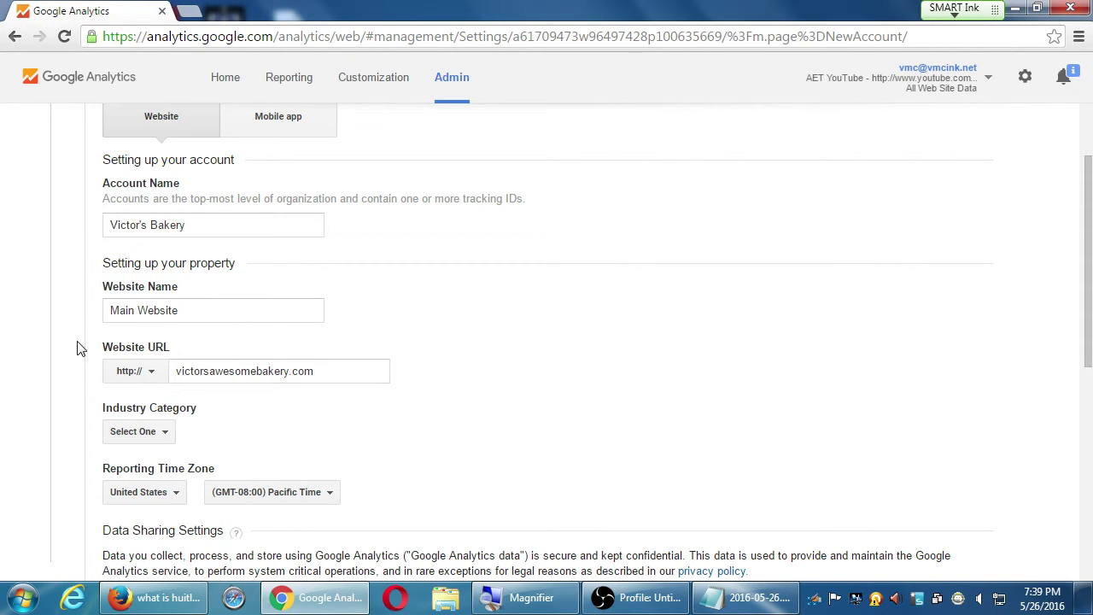
- Set the property's industry category to Other
left_click(162, 434)
left_click_drag(302, 270, 313, 422)
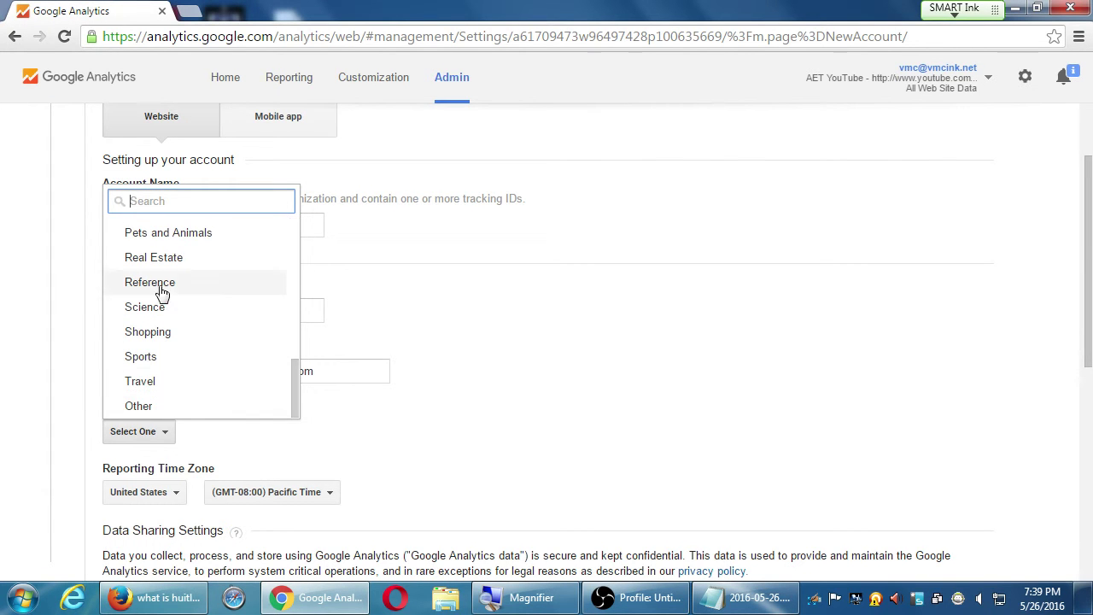
left_click(140, 406)
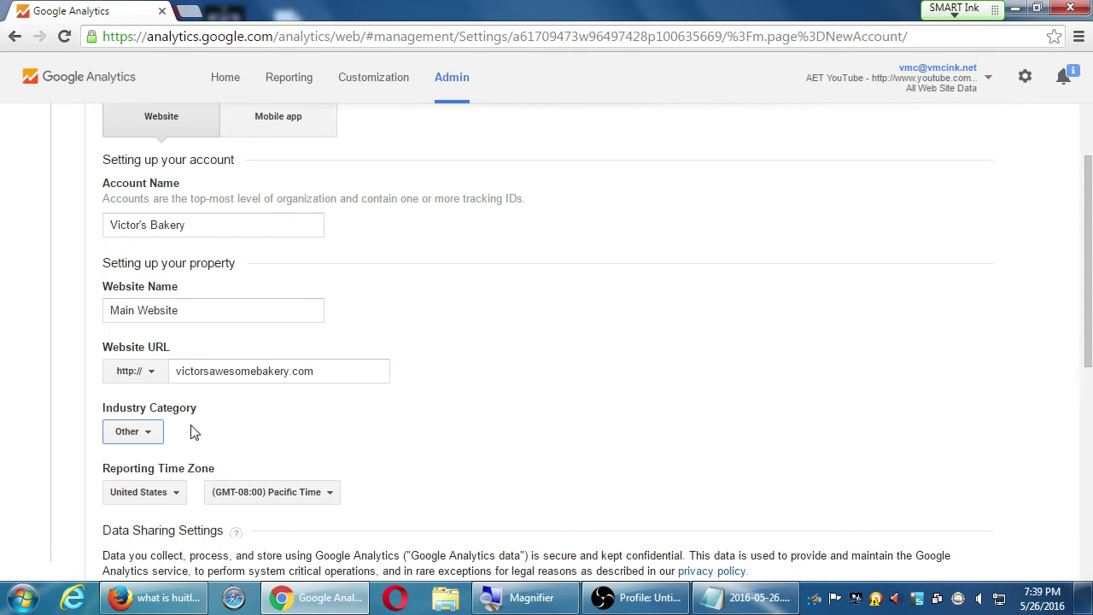
left_click(144, 437)
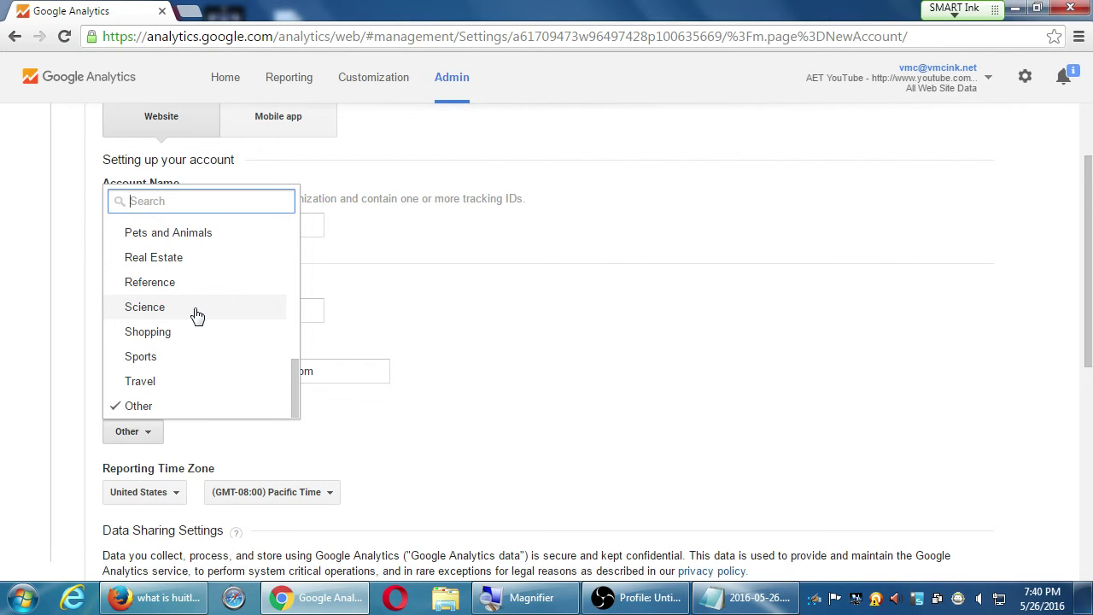
left_click(46, 350)
- Turn off the Google products & services, Benchmarking, Technical support and Account specialists data sharing options
scroll(25, 353, "down", 2)
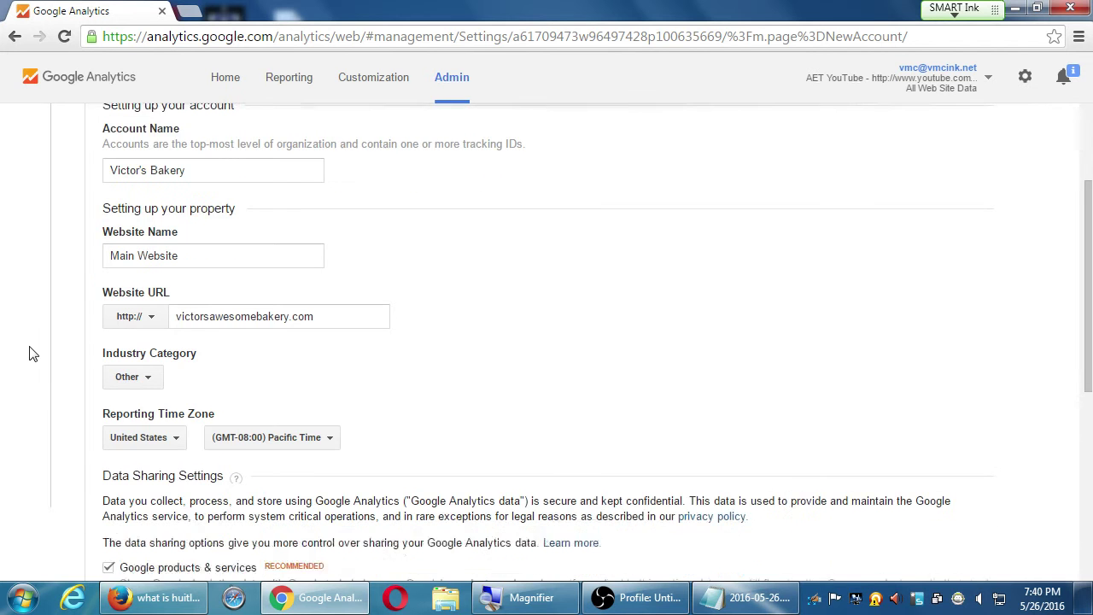
scroll(35, 348, "down", 1)
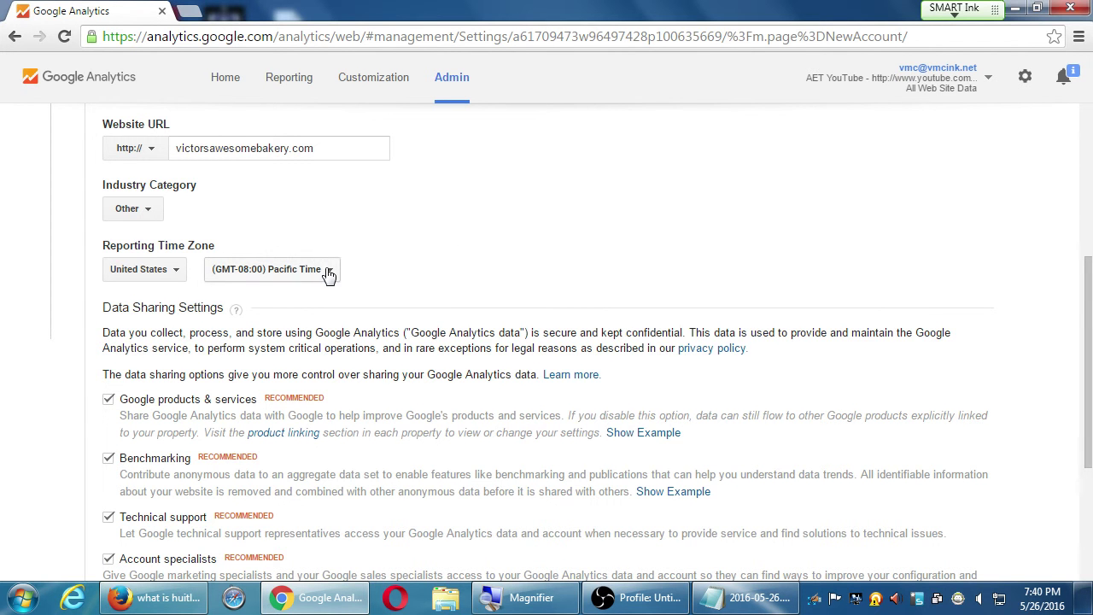
scroll(70, 379, "down", 3)
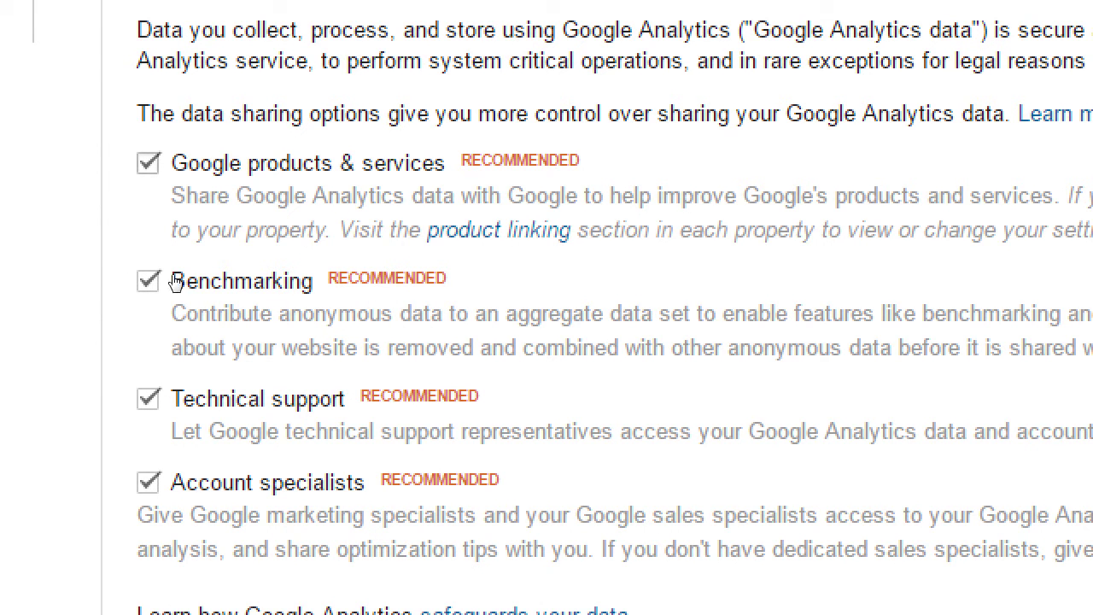
key("space")
left_click(106, 333)
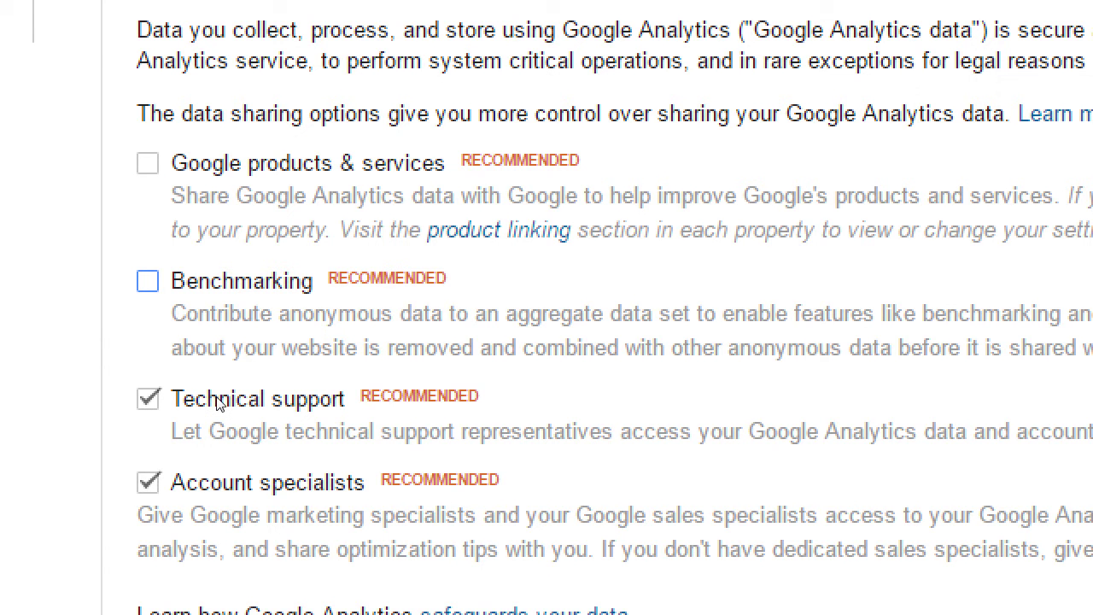
left_click(108, 395)
scroll(236, 441, "down", 1)
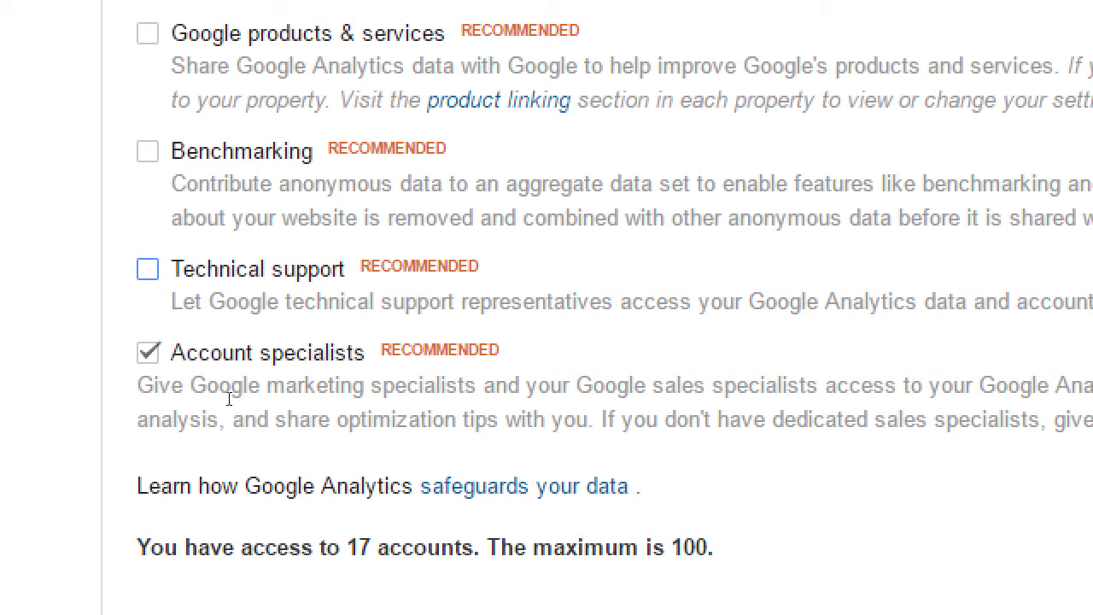
left_click(107, 382)
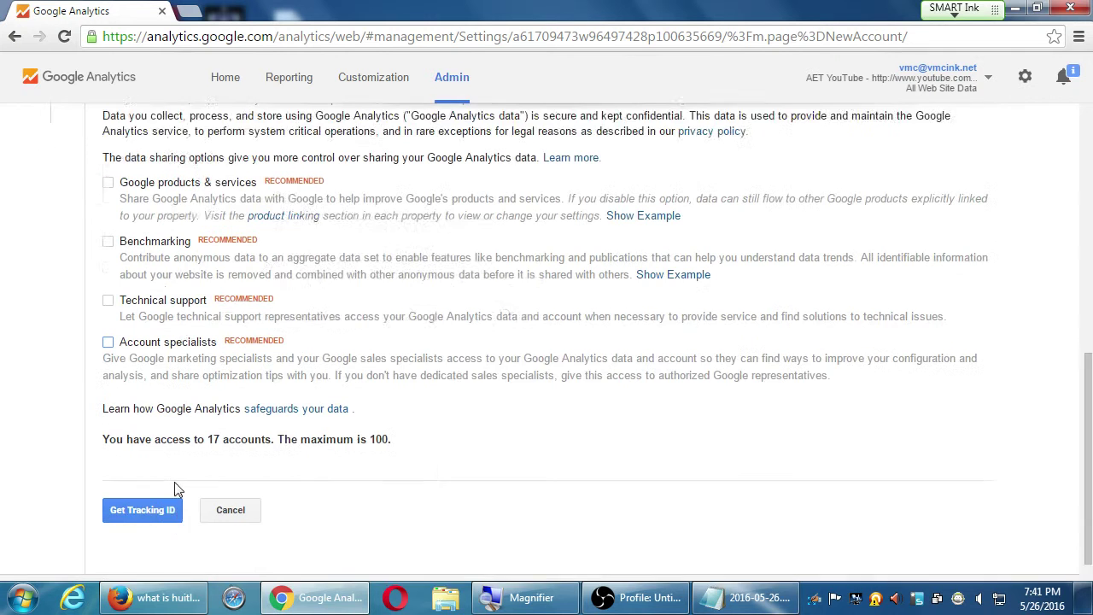
- Submit the new account form to get a tracking ID and skim through the Terms of Service agreement
scroll(175, 488, "down", 1)
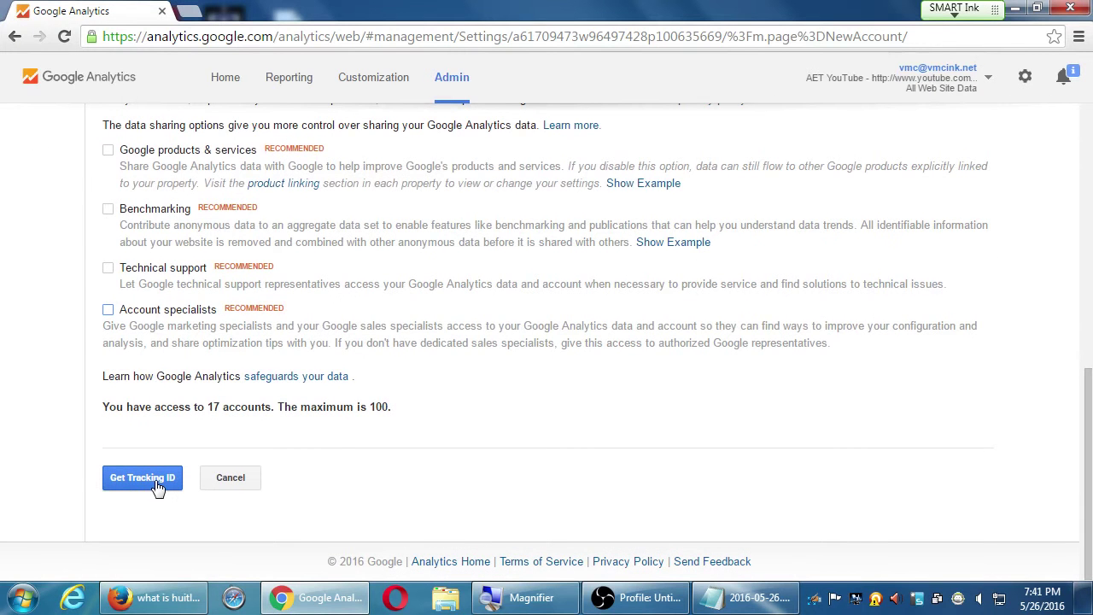
left_click(157, 480)
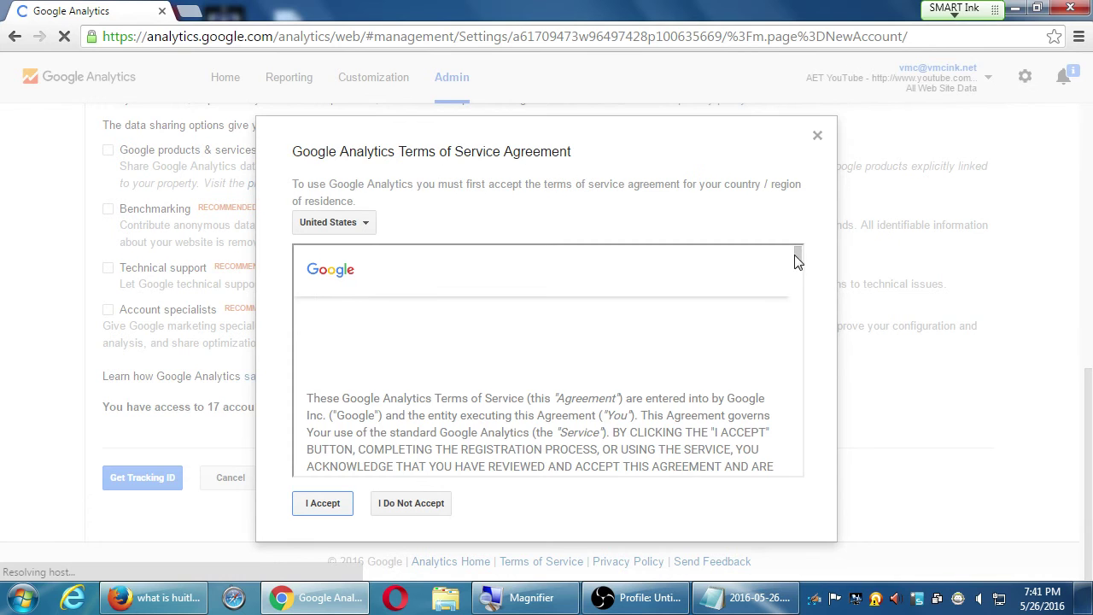
left_click_drag(798, 256, 755, 372)
scroll(755, 365, "up", 2)
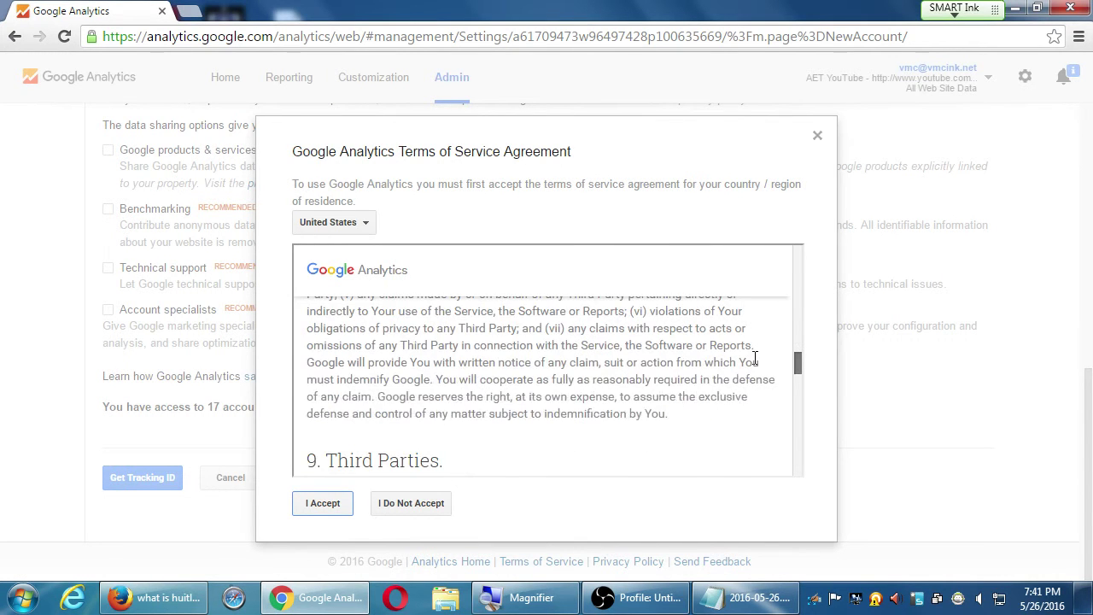
scroll(755, 359, "up", 15)
scroll(768, 282, "up", 10)
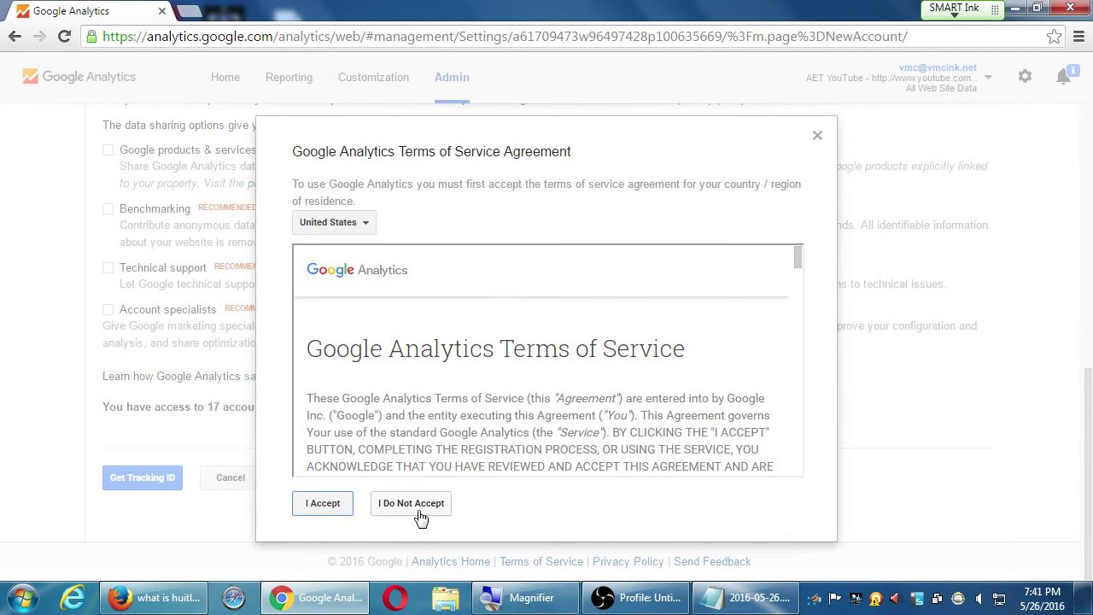
- Check the country choices, keep United States, and accept the Google Analytics Terms of Service
left_click(367, 227)
left_click(409, 227)
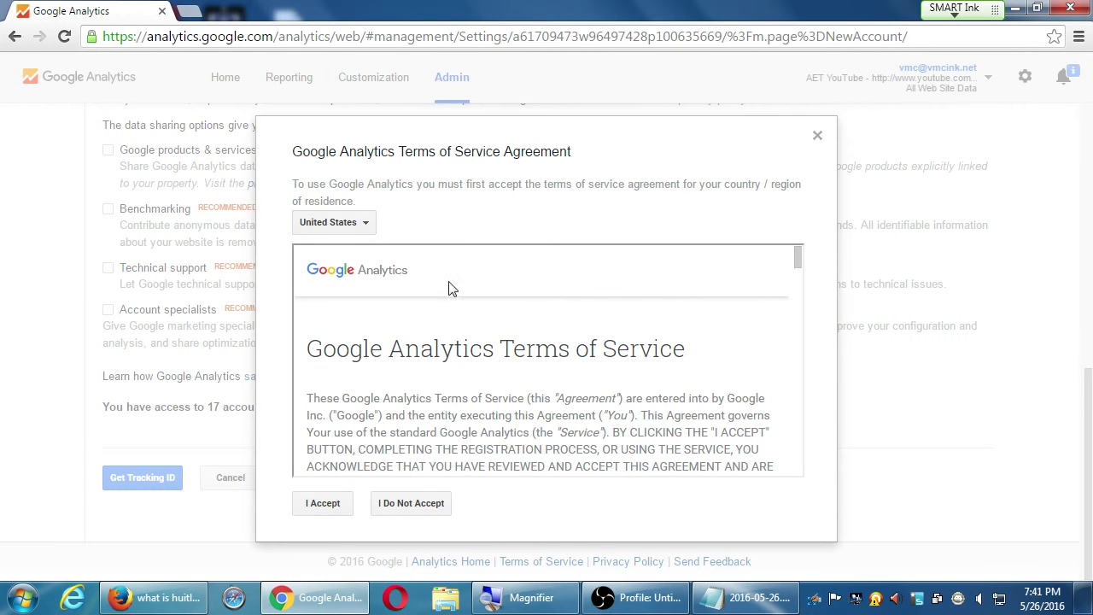
left_click(333, 506)
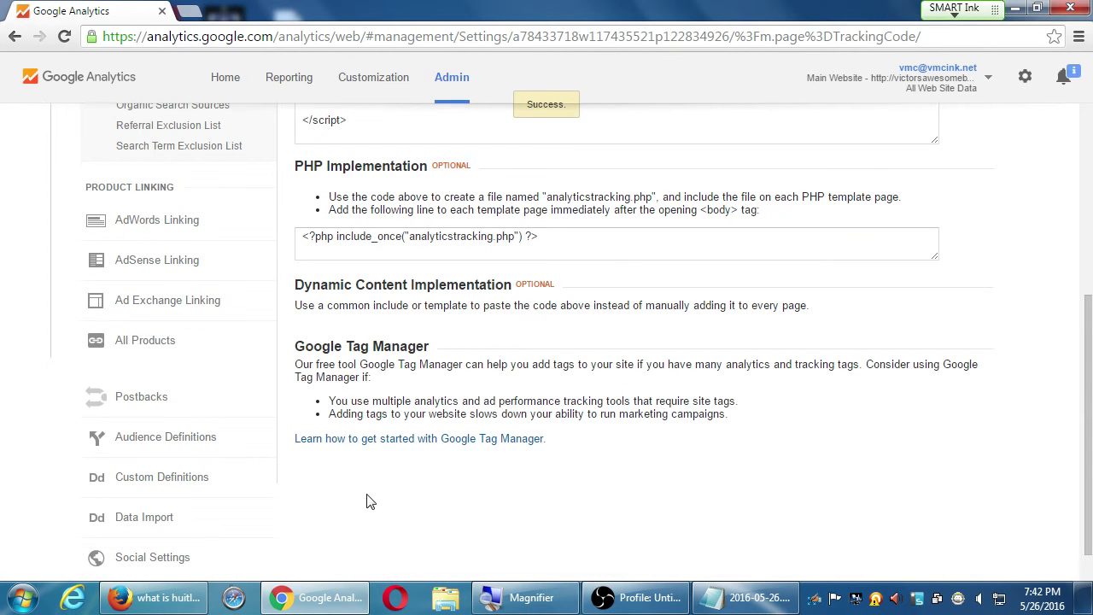
- Look over the new property's tracking code page, the account home list, the Audience Overview report and the Custom Reports page
scroll(901, 394, "up", 5)
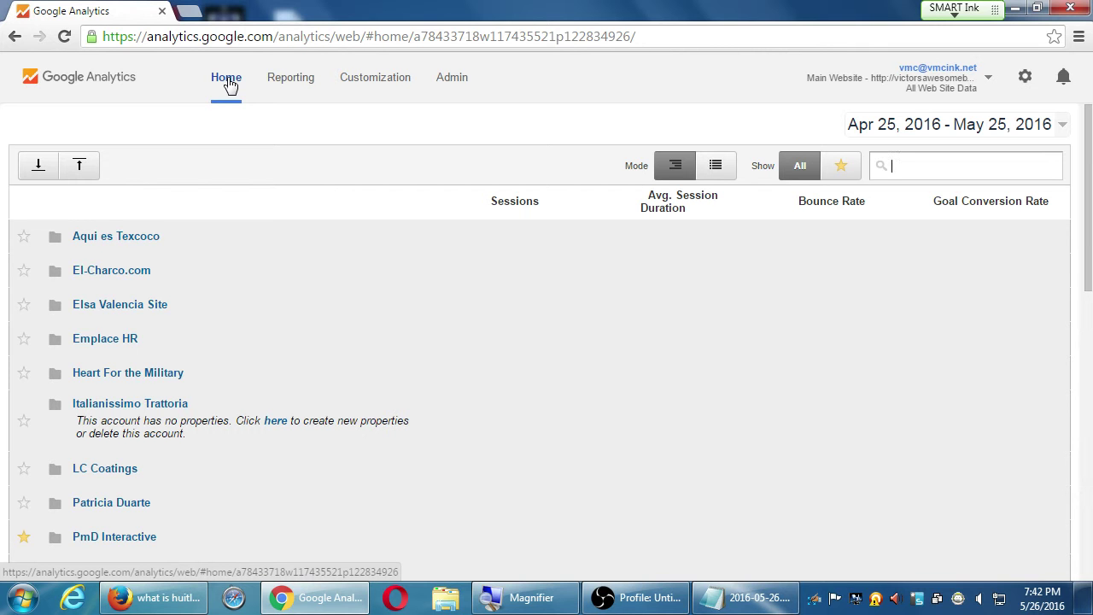
left_click(284, 87)
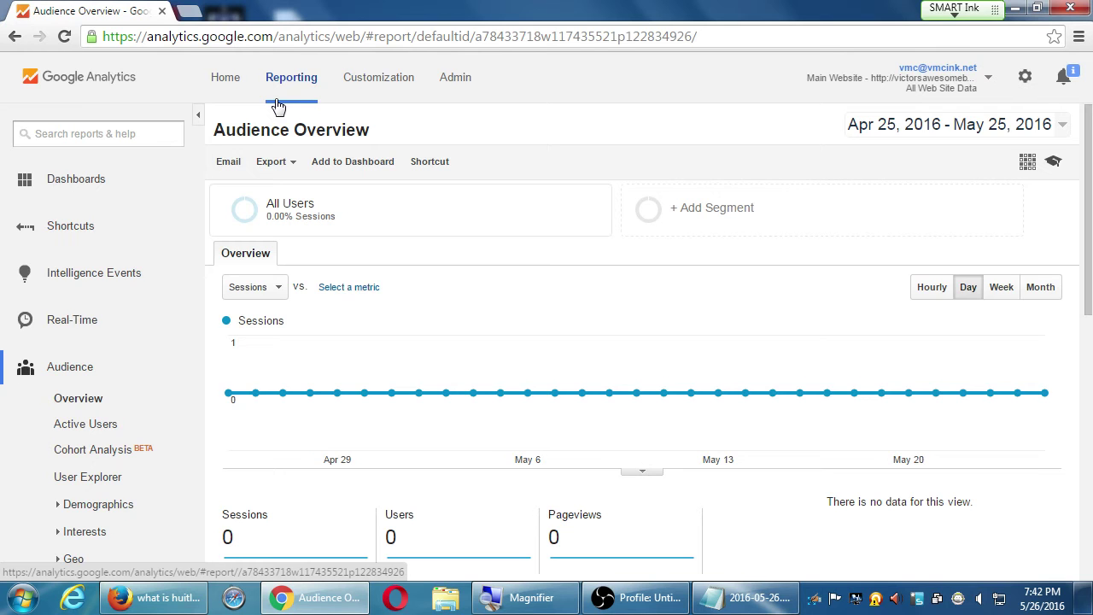
left_click(373, 81)
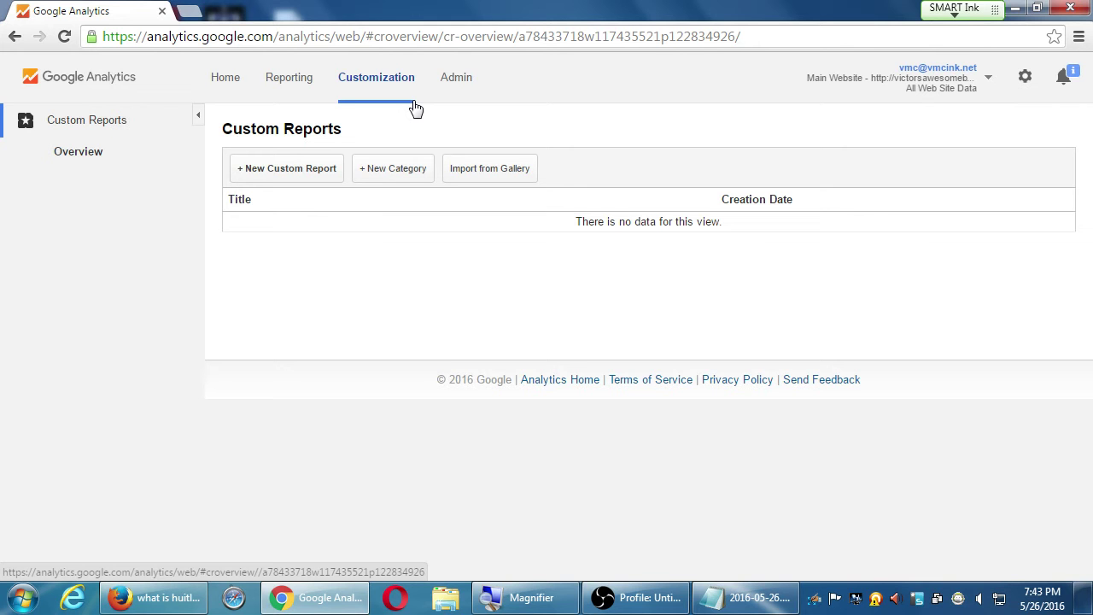
- Open the Admin page for Victor's Bakery, revisit the account home list, and look at the accounts available for administration
left_click(454, 89)
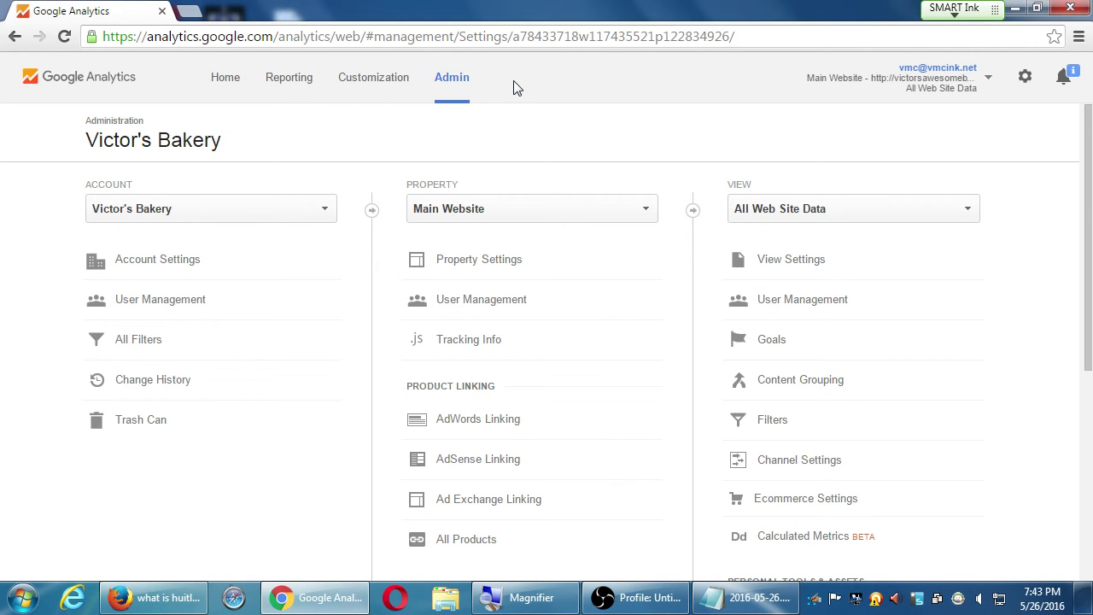
left_click(216, 84)
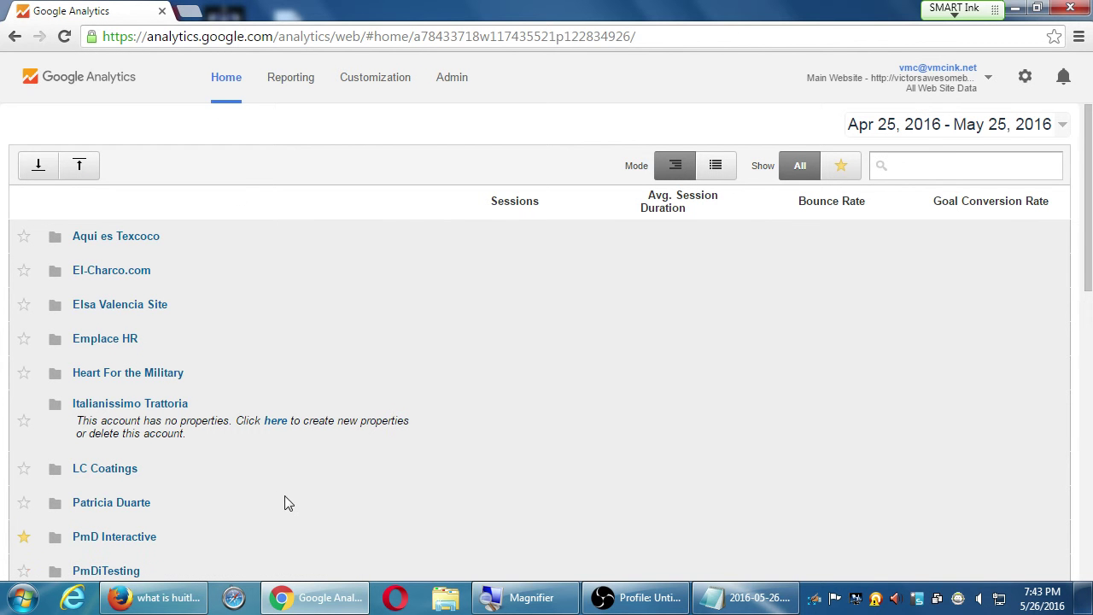
left_click(455, 79)
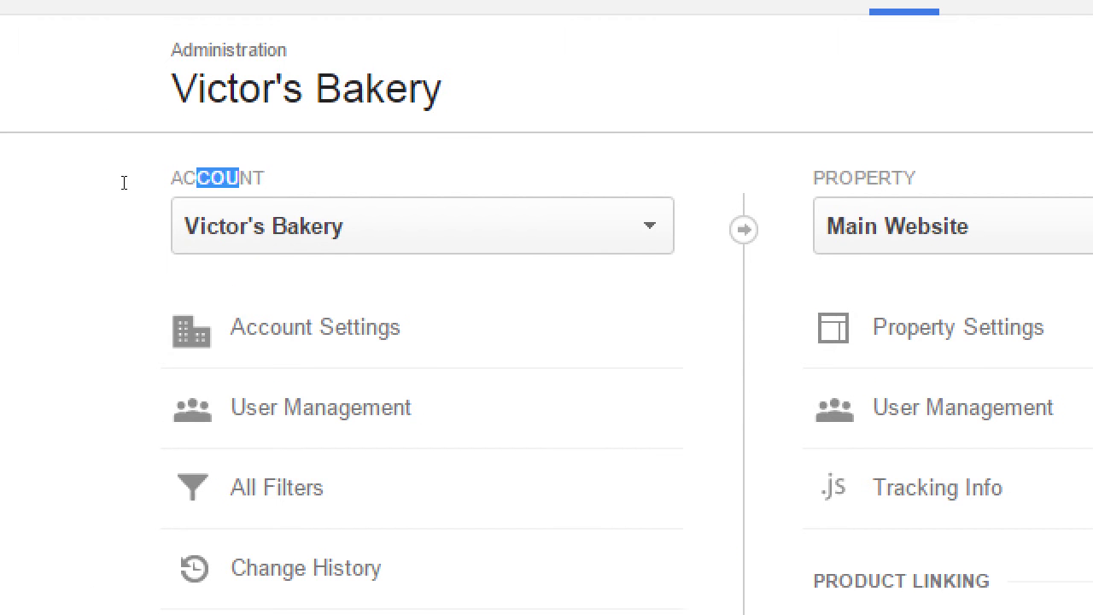
left_click(181, 224)
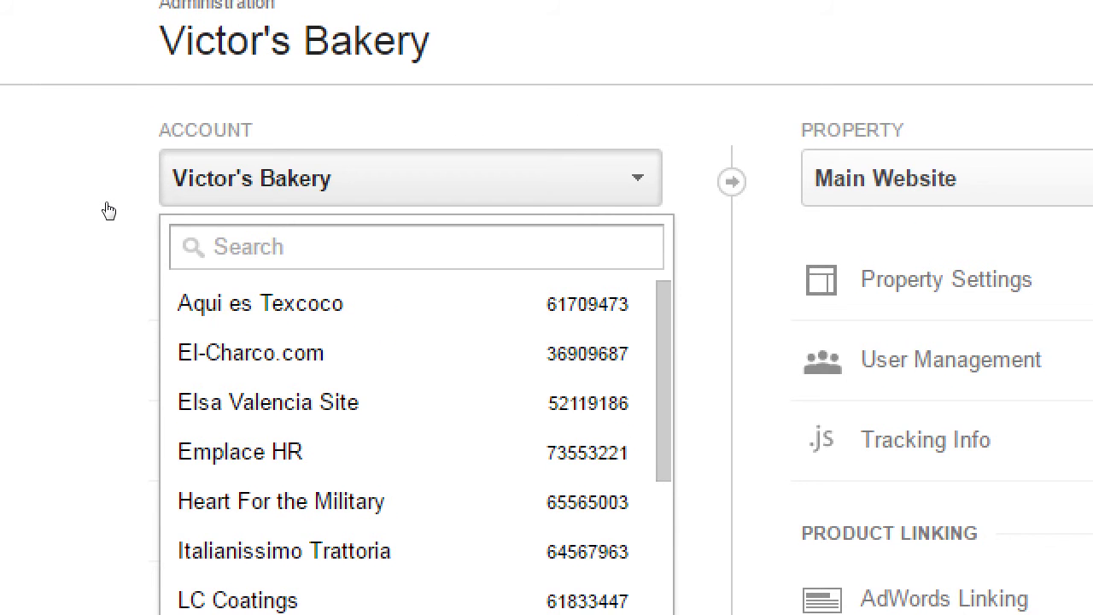
left_click(110, 211)
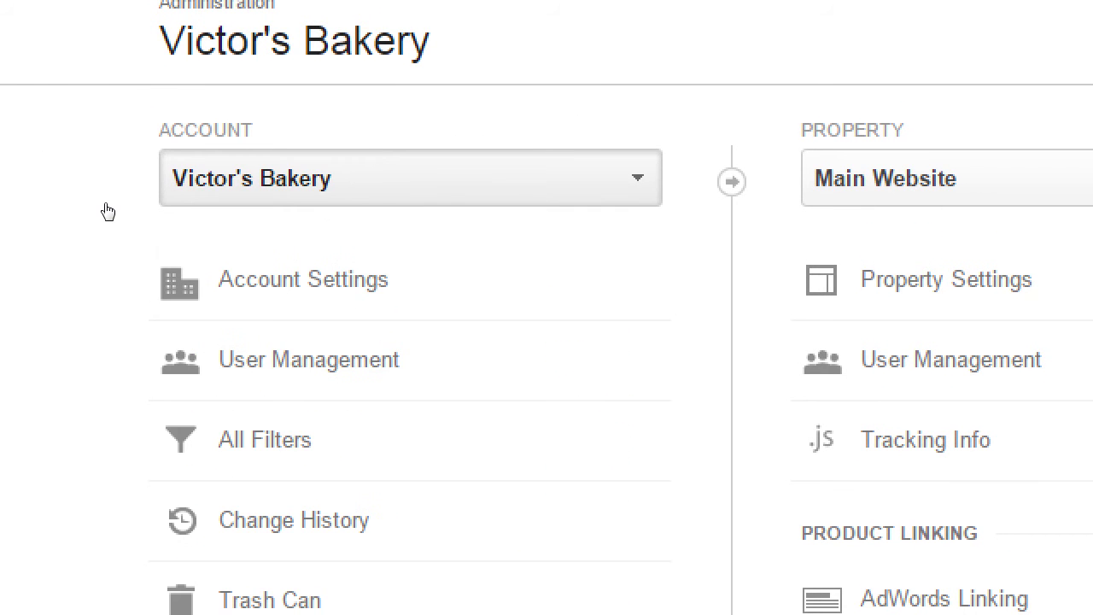
left_click_drag(96, 187, 125, 186)
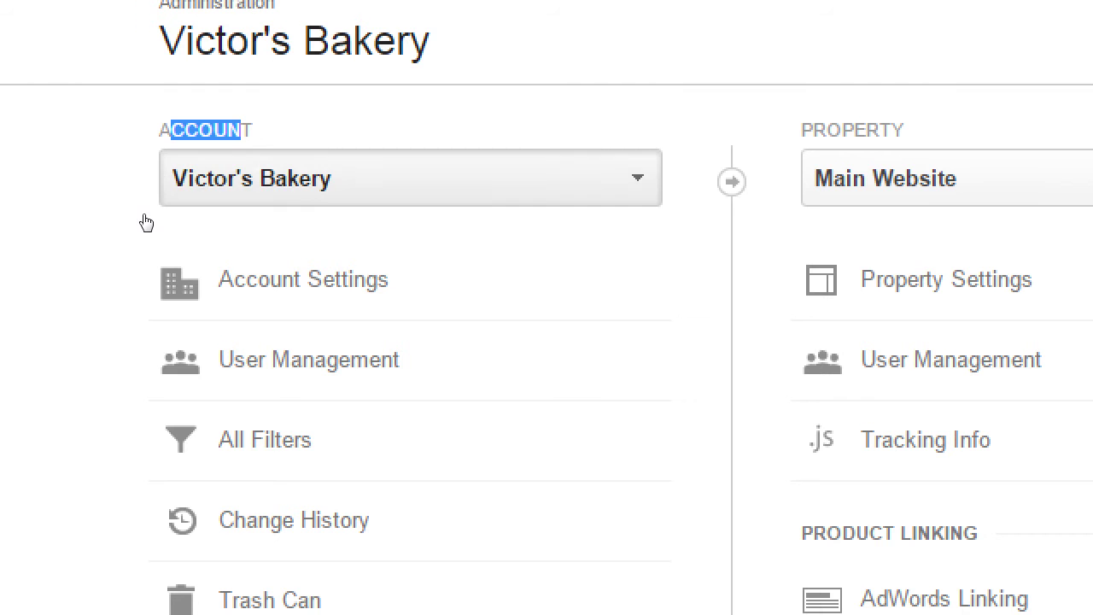
left_click(166, 199)
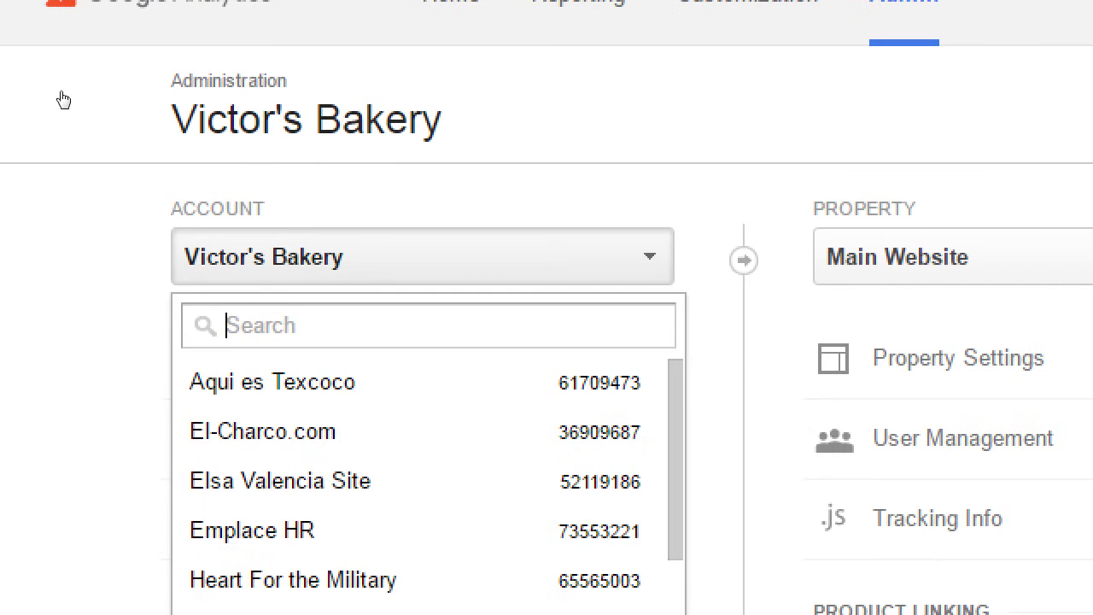
left_click(30, 75)
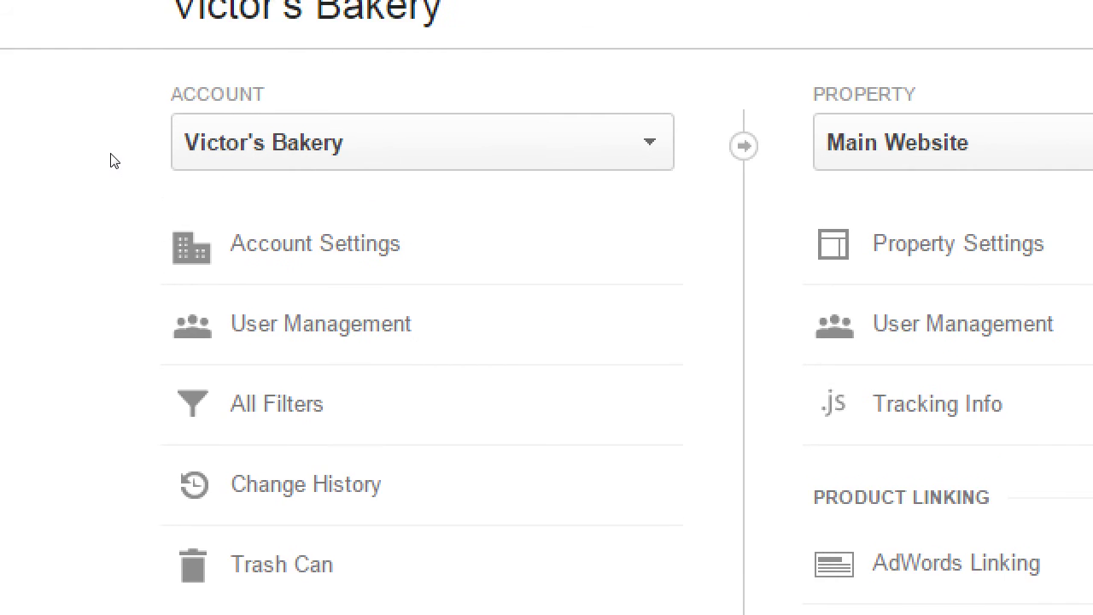
- Check which properties are available under the Victor's Bakery account
left_click_drag(106, 182, 131, 179)
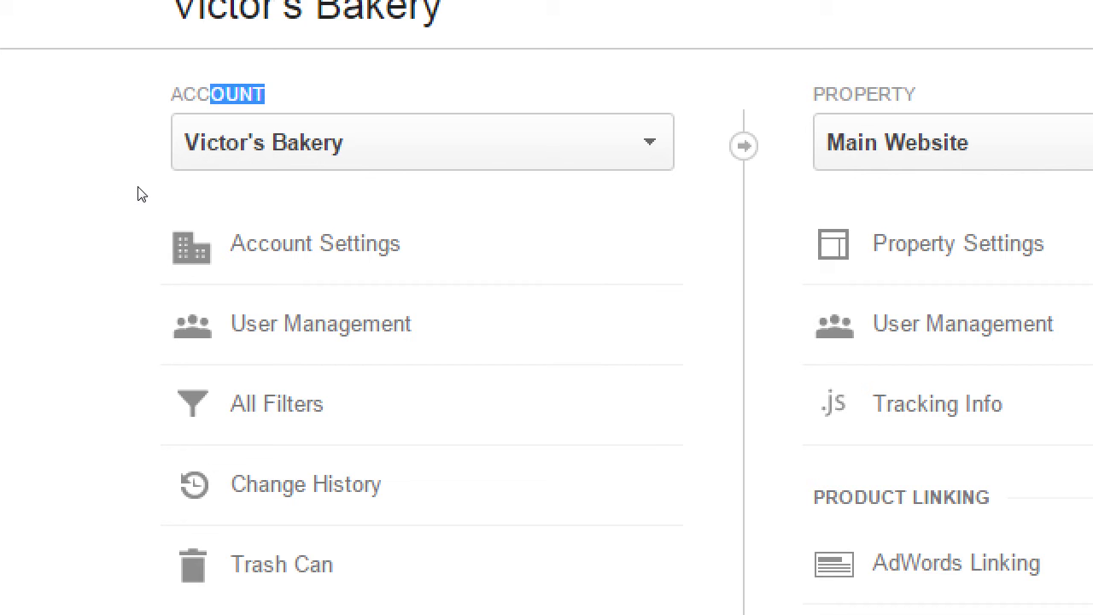
key("Tab")
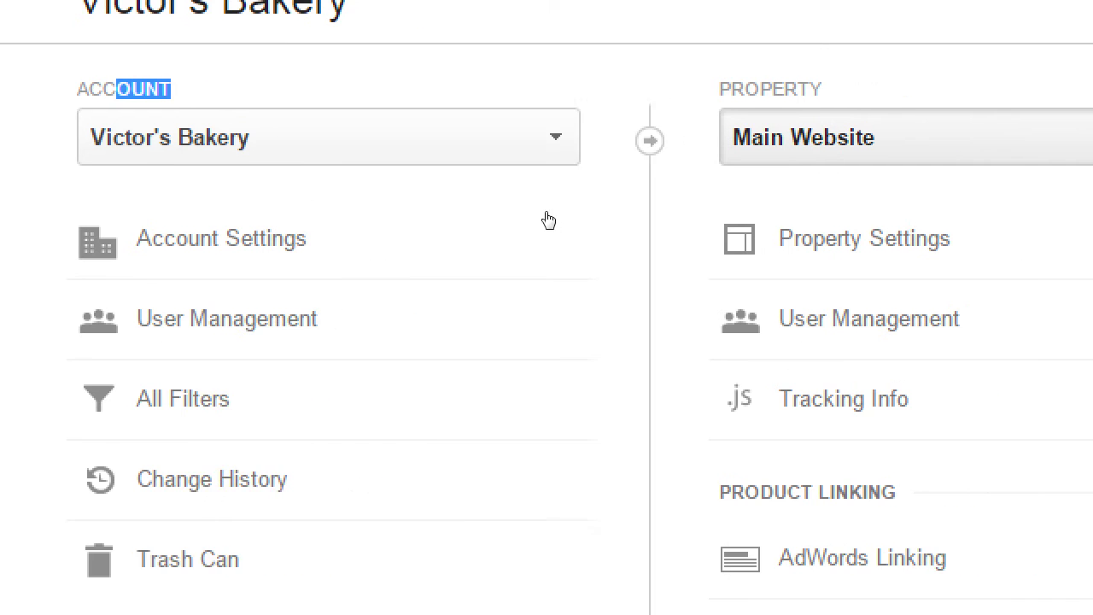
key("Return")
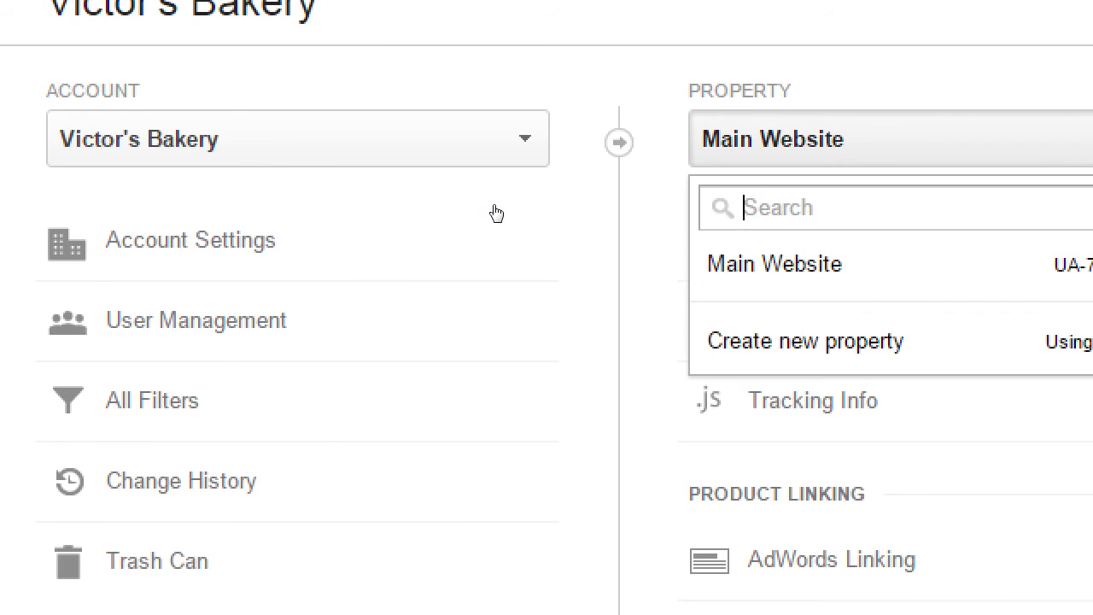
key("Escape")
- Switch the administered account to vmcink.net
key("shift+Tab")
key("Return")
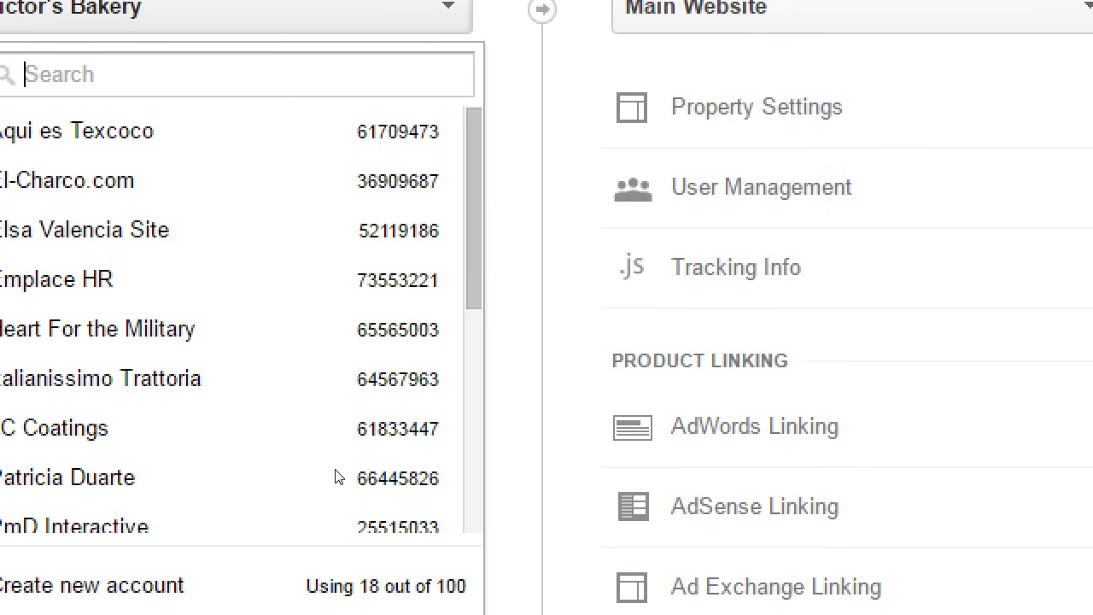
scroll(335, 476, "down", 5)
key("Return")
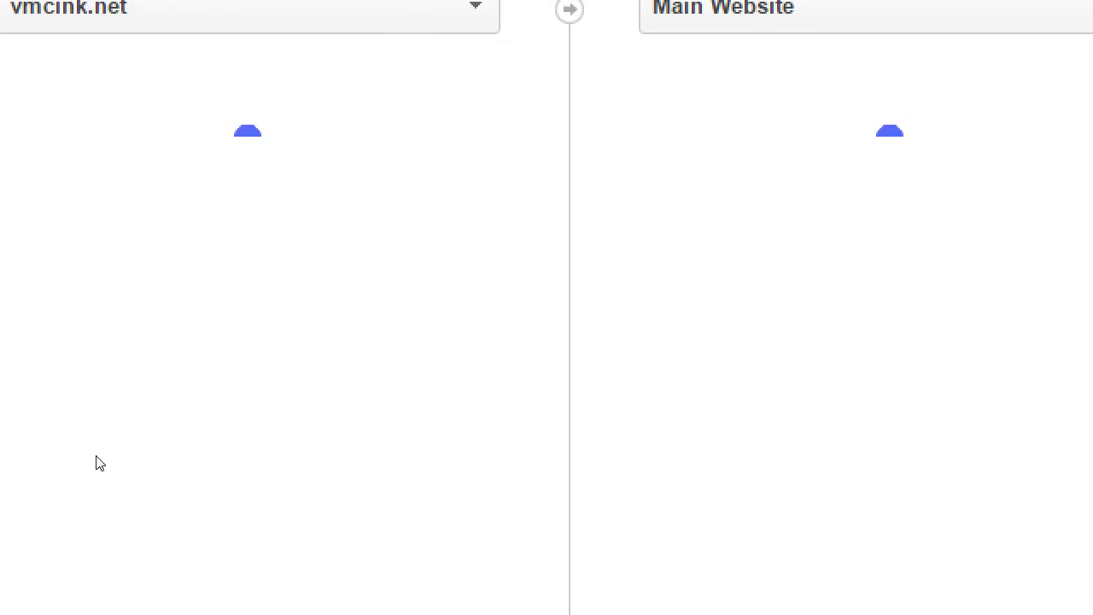
- Try out the vmcink.net account's properties, selecting VmC Ink. - Main Site and VmC Ink. Financial - YouTube
left_click_drag(90, 183, 132, 183)
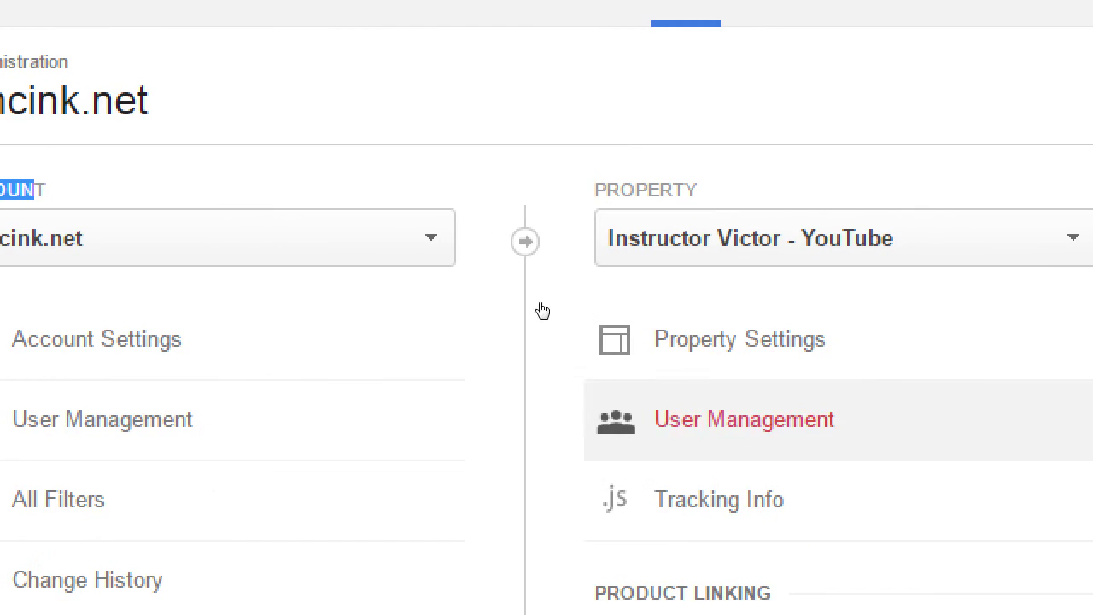
key("Return")
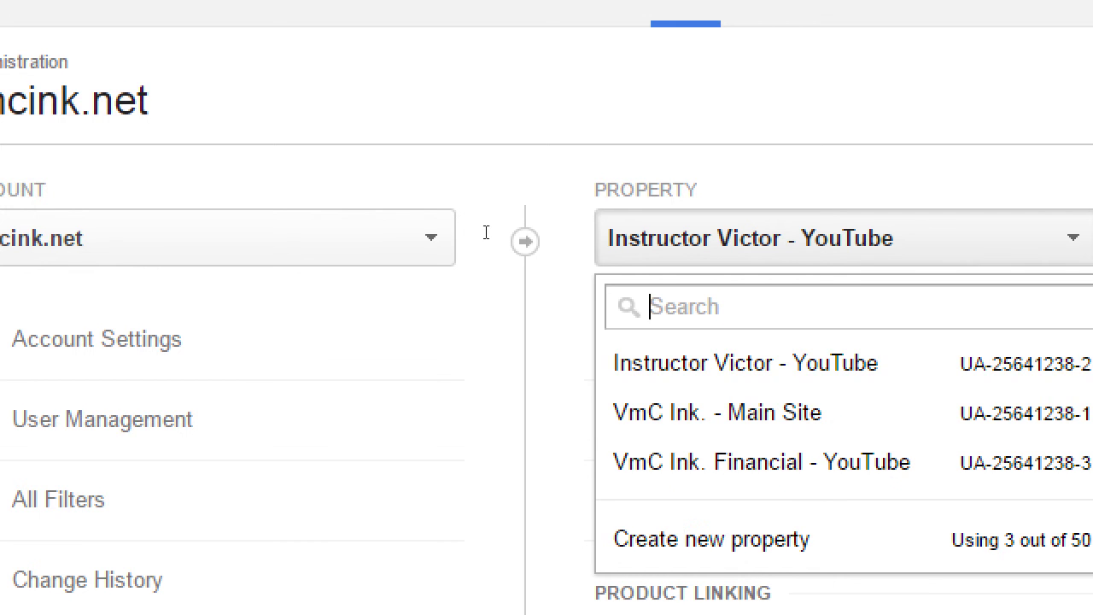
key("Down")
key("Return")
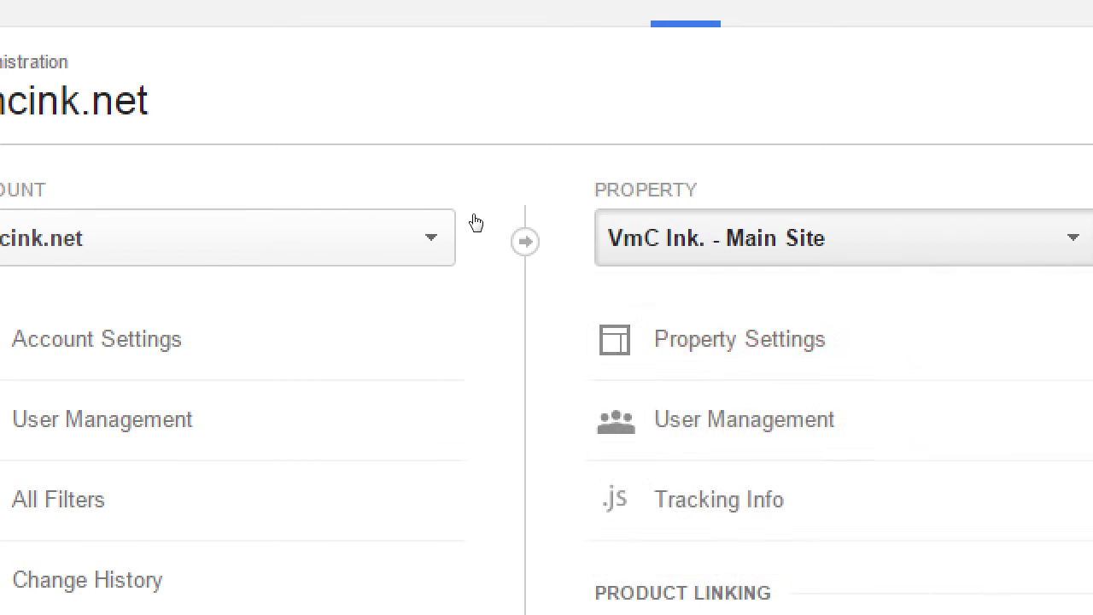
key("Return")
key("Down")
key("Return")
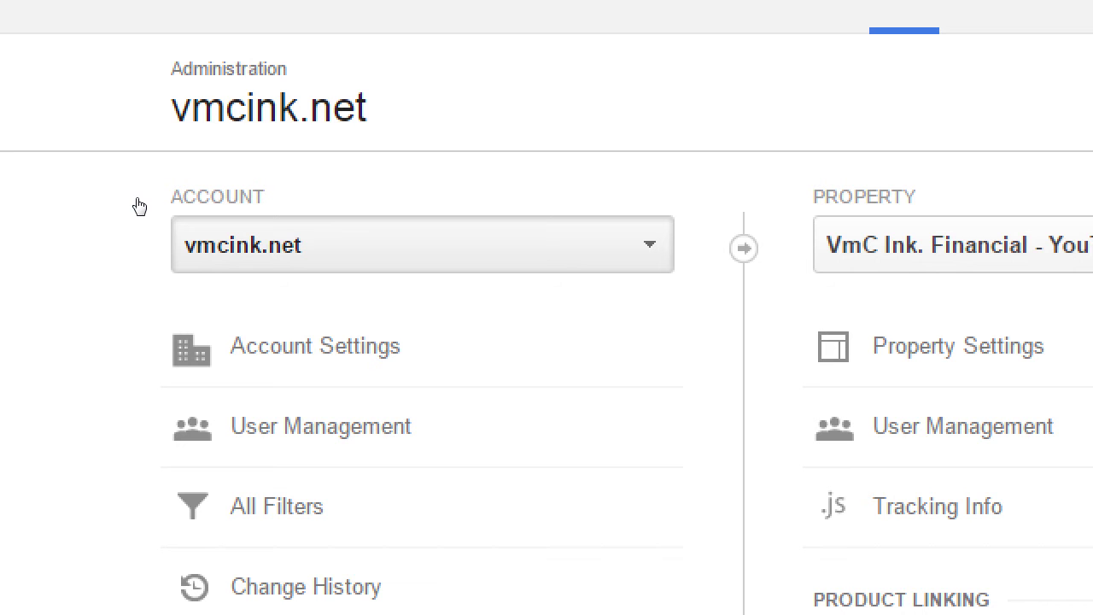
- Search the accounts for "bak" and switch back to the newly created Victor's Bakery account, the second match
key("Return")
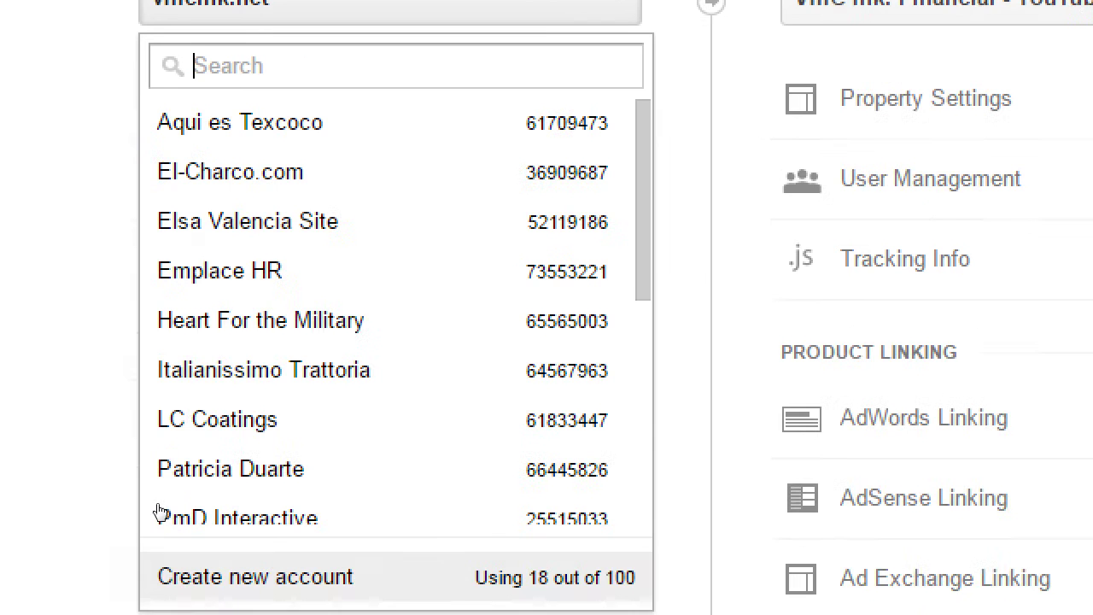
type("bak")
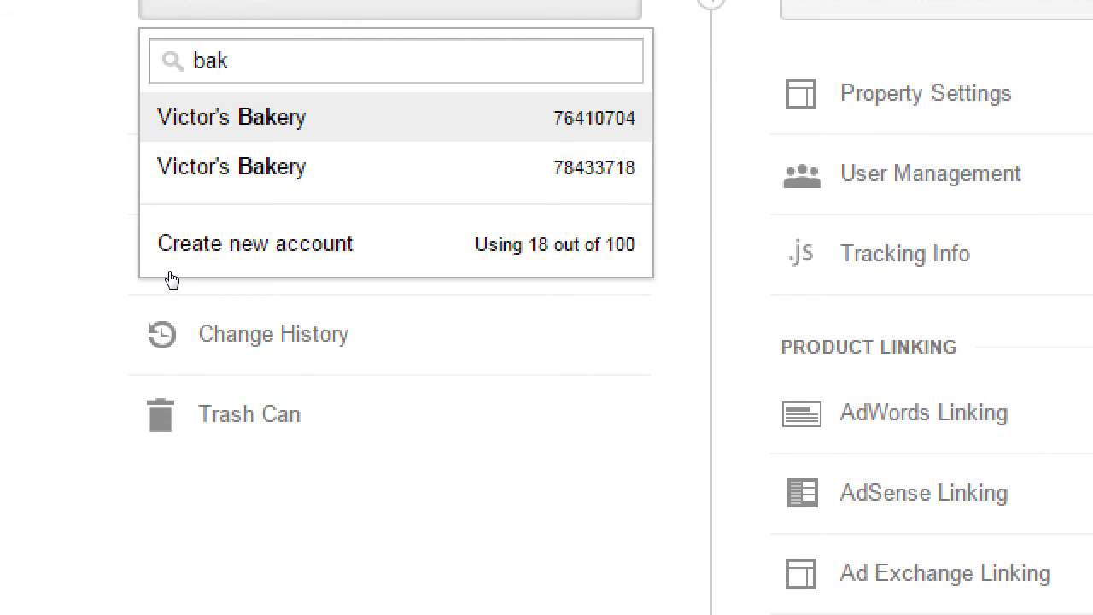
key("Return")
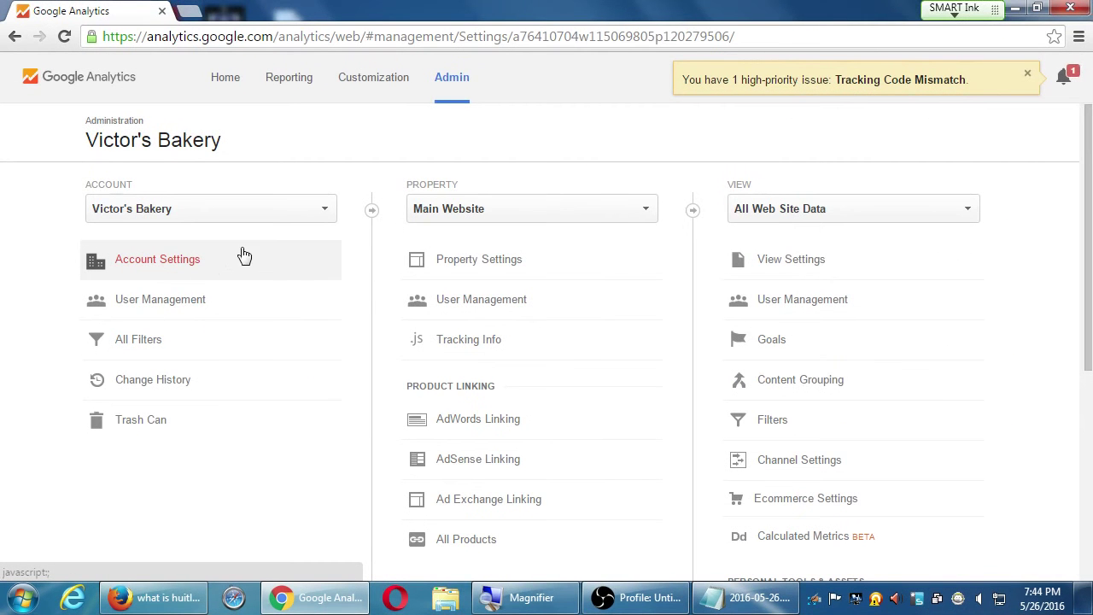
left_click(205, 201)
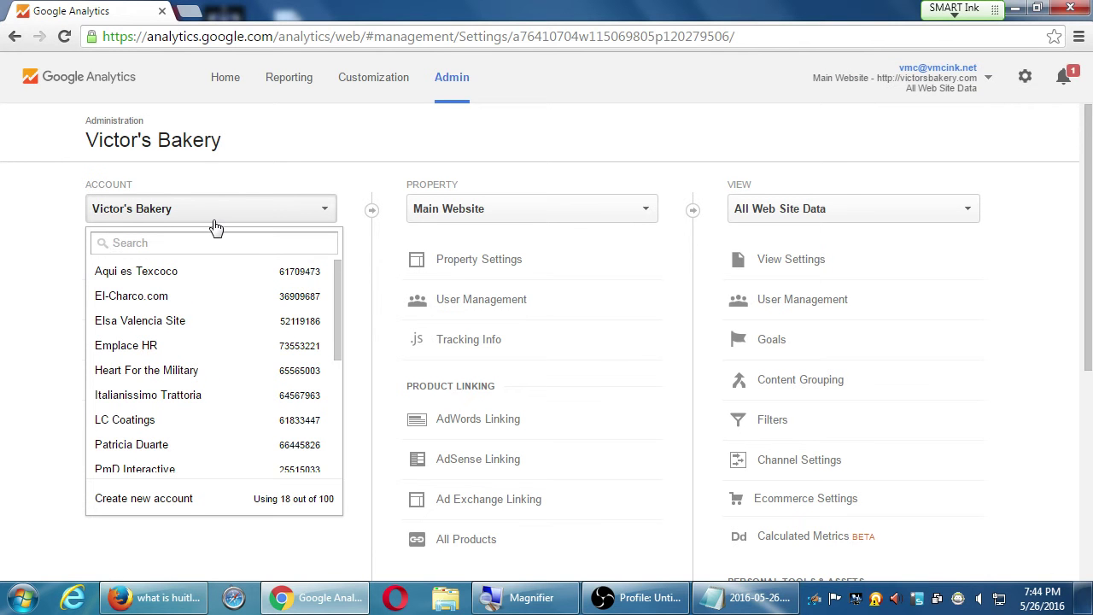
type("bak")
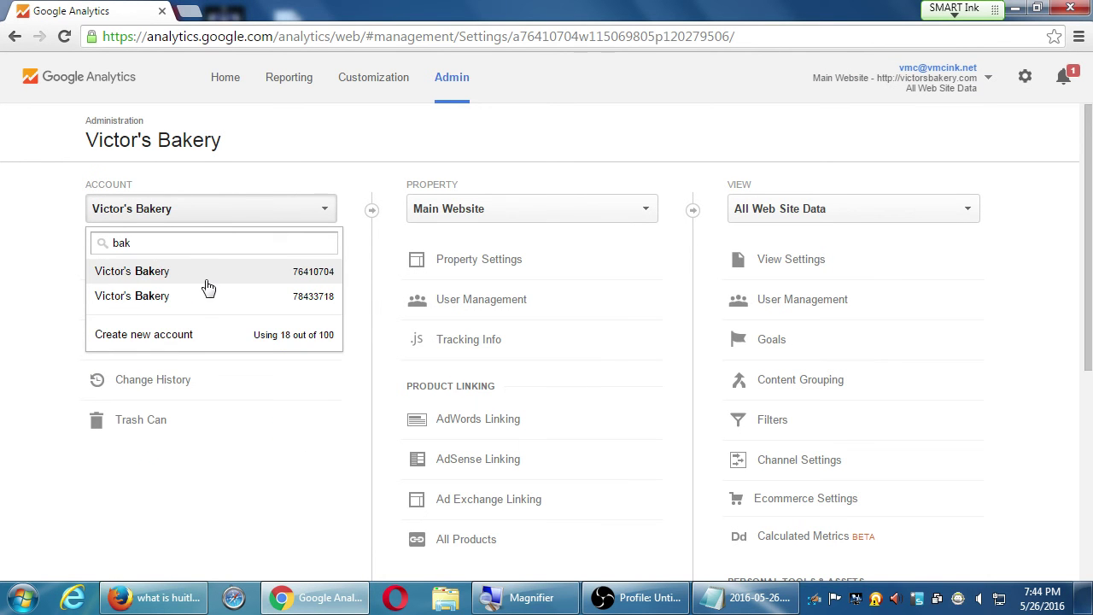
left_click(205, 293)
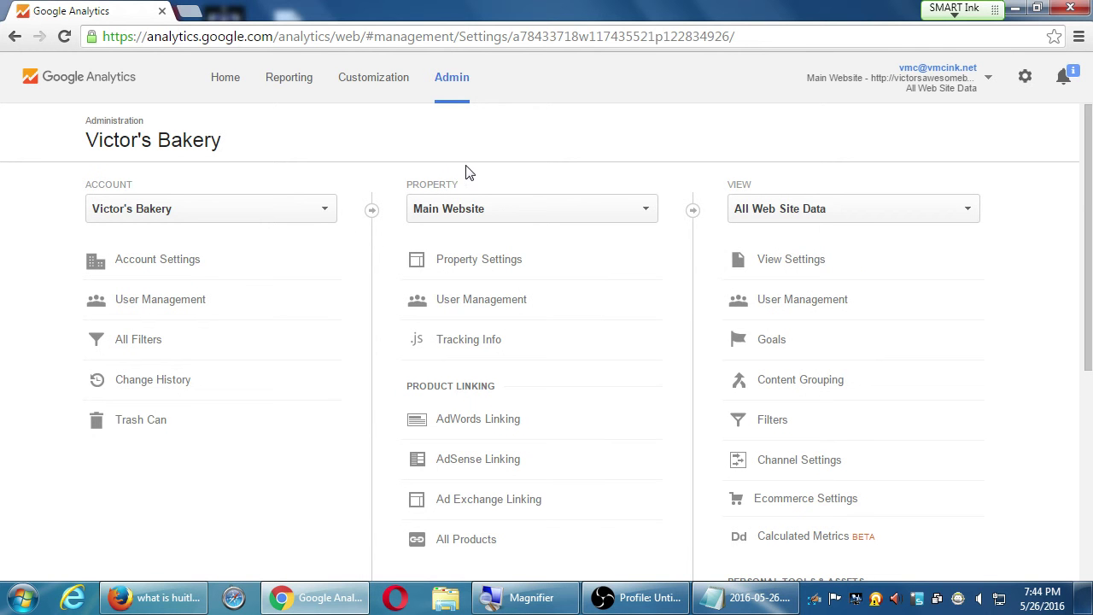
left_click(329, 210)
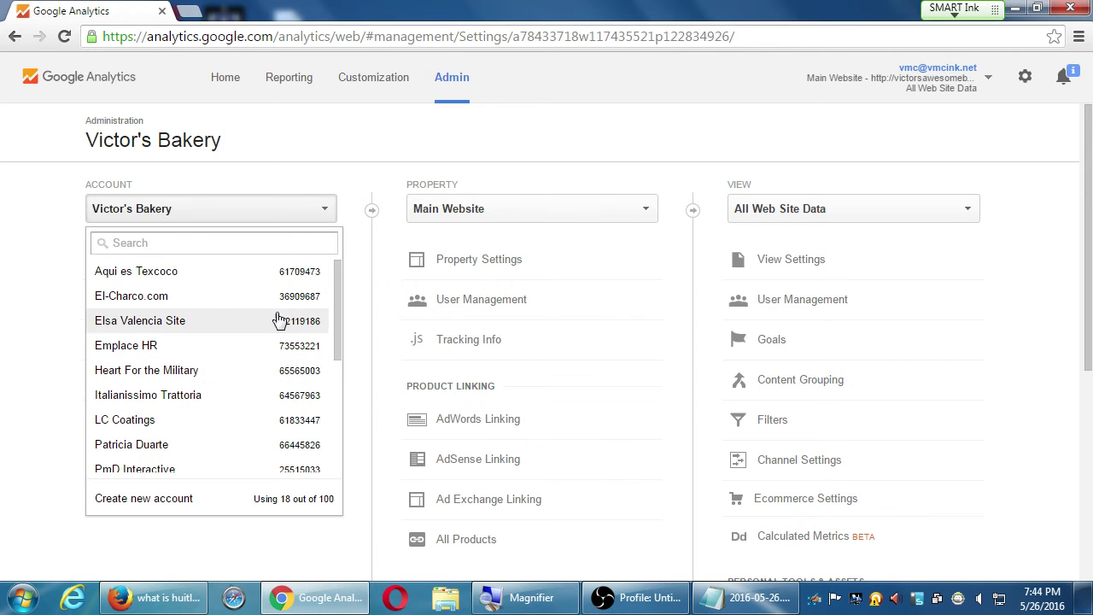
left_click(309, 221)
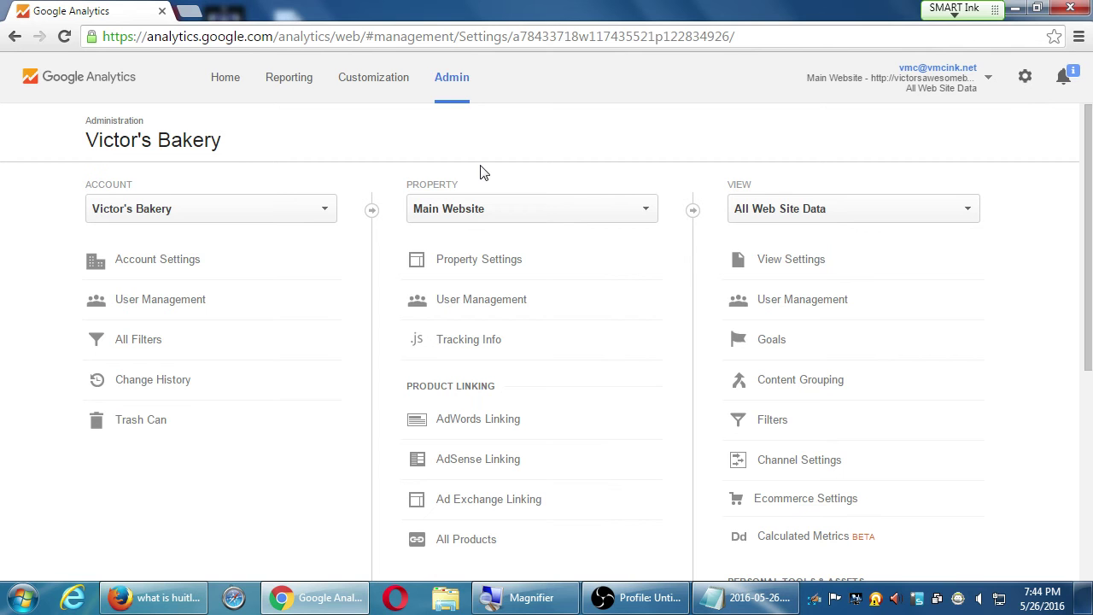
- Open the Tracking Code page in the Tracking Info settings of the Main Website property
left_click(451, 94)
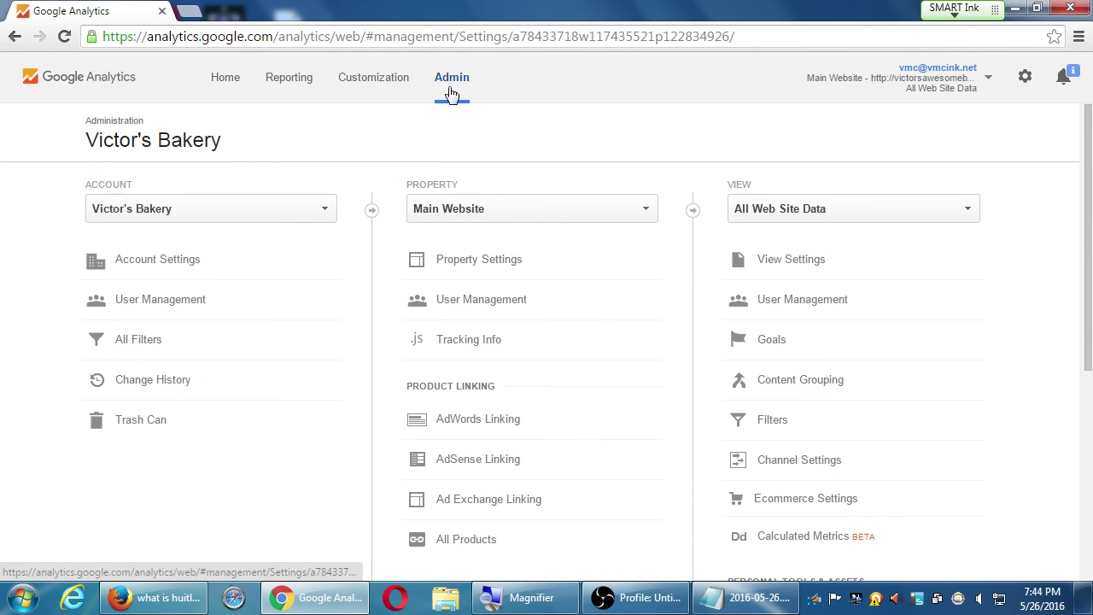
left_click_drag(91, 182, 130, 182)
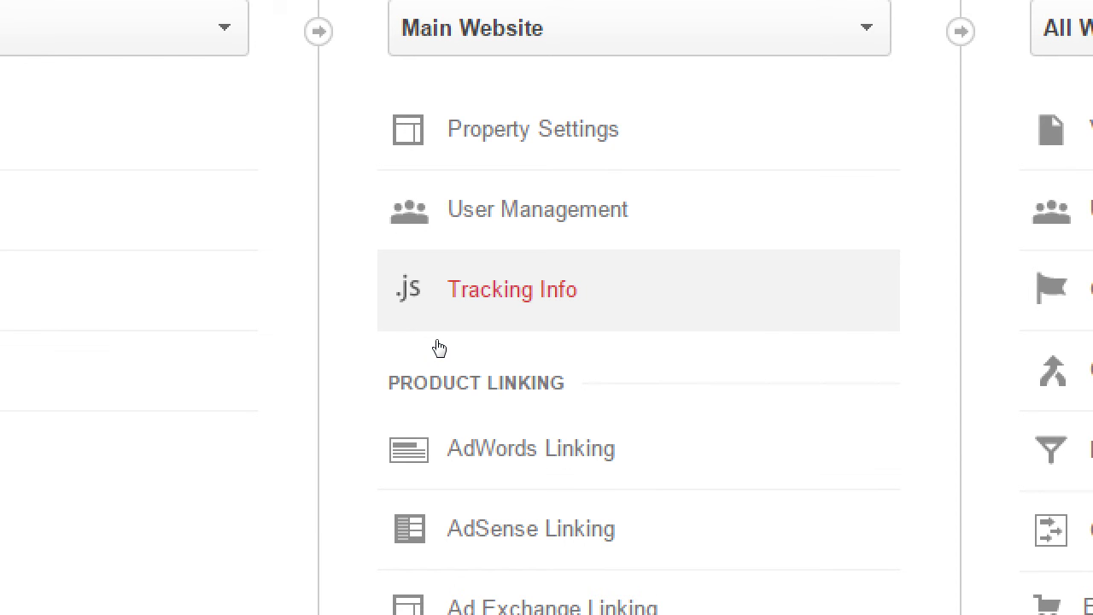
left_click(438, 348)
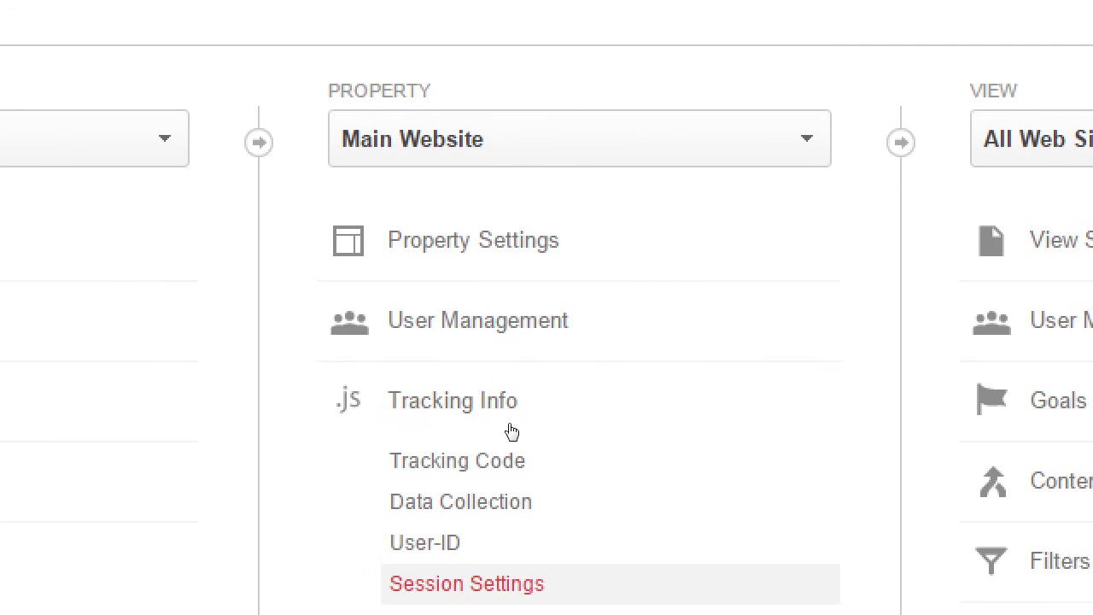
left_click(502, 367)
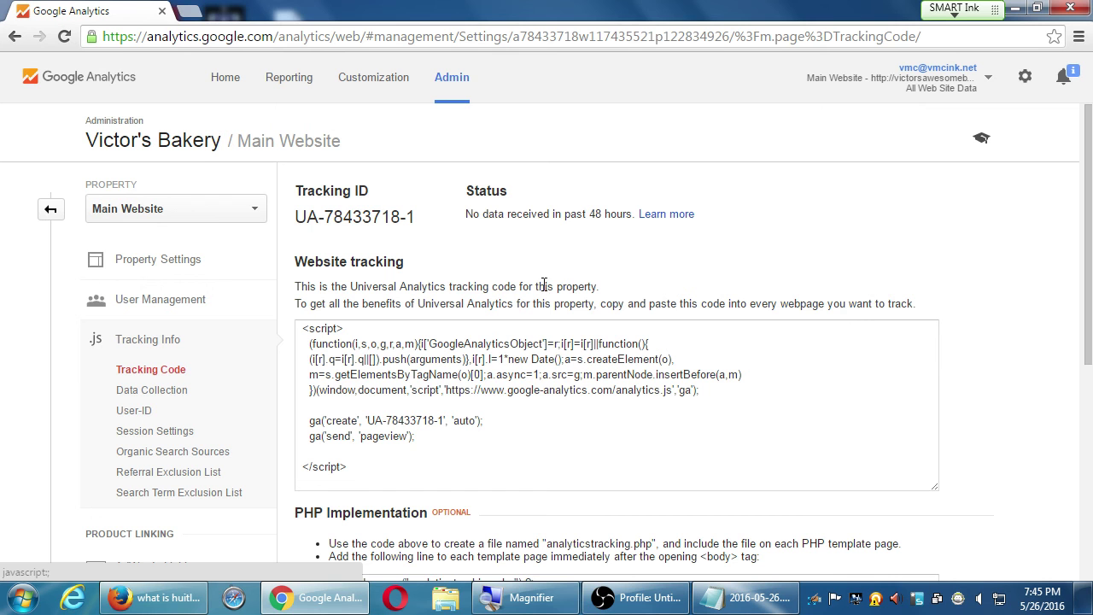
- Read the instruction on pasting the tracking code into every webpage and highlight the script it refers to
left_click_drag(329, 304, 476, 311)
left_click_drag(605, 311, 782, 312)
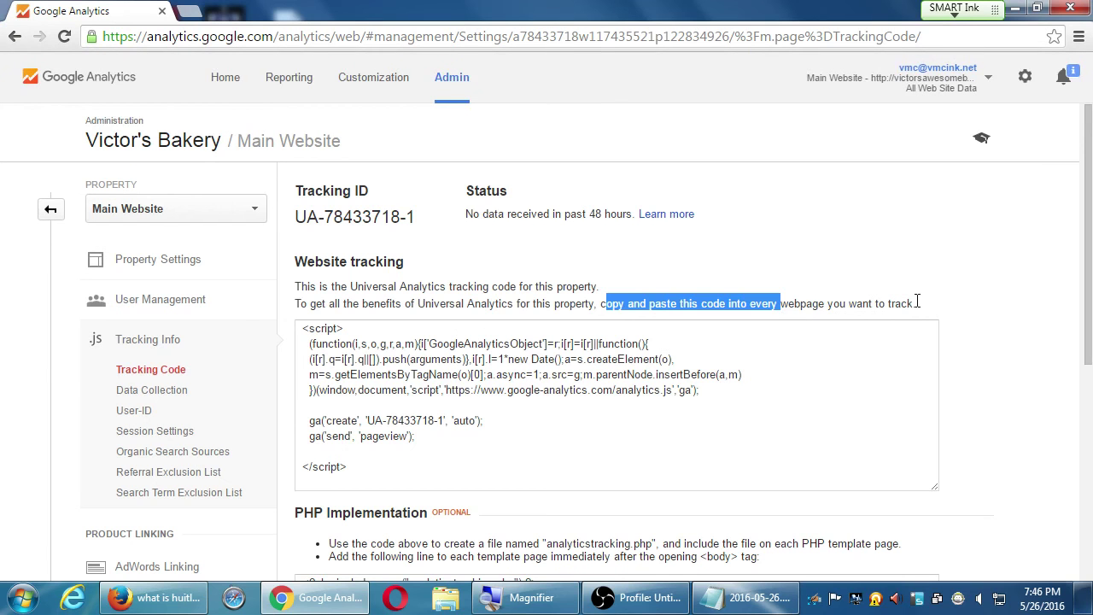
left_click(974, 303)
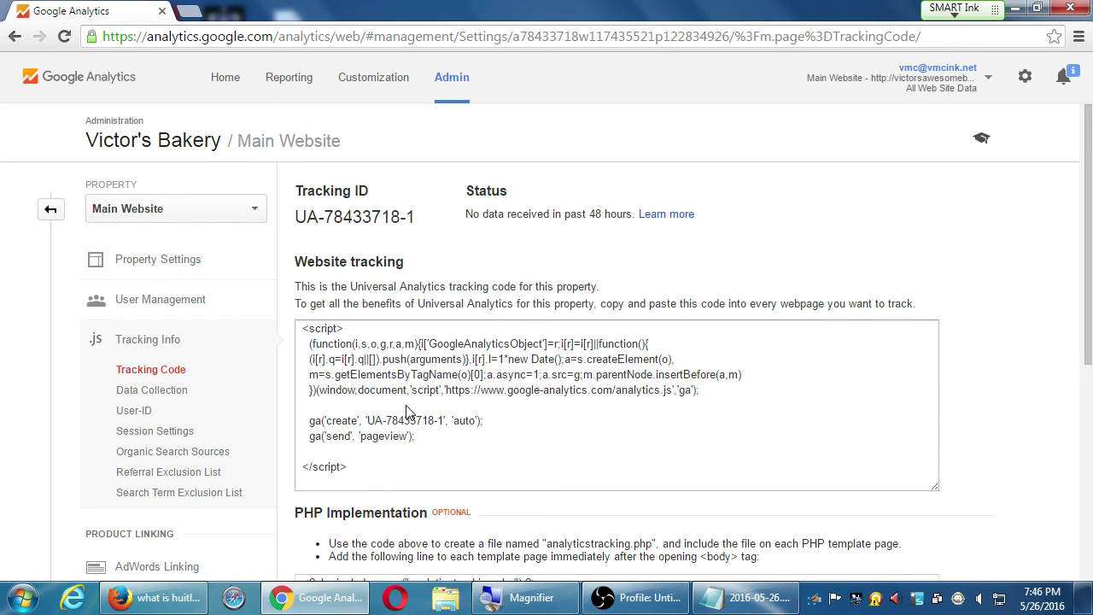
left_click(358, 461)
key("ctrl+a")
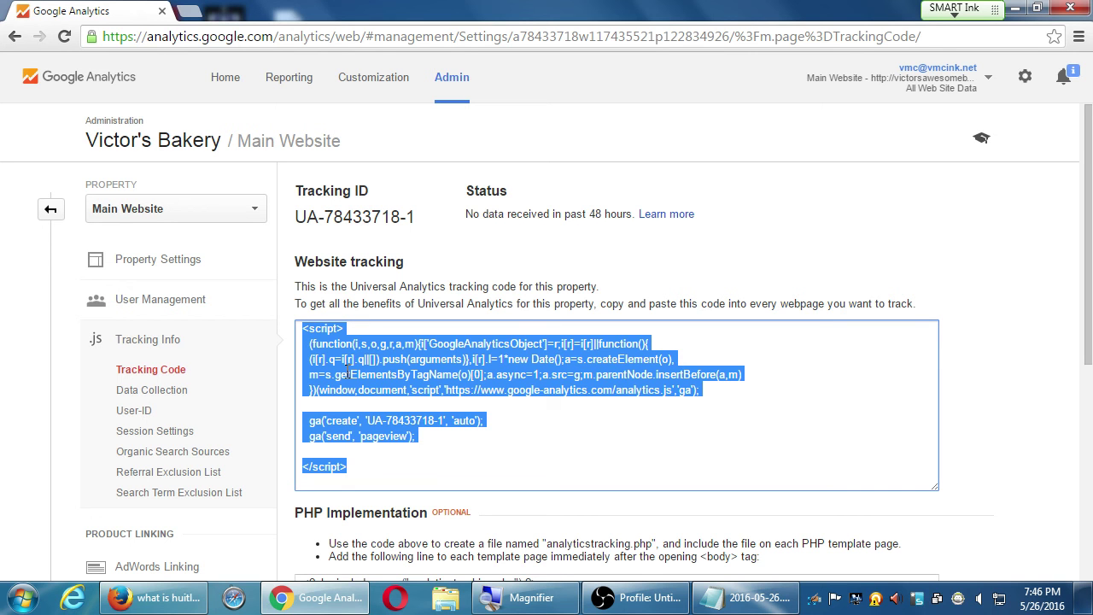
- Review the optional PHP, dynamic content and Google Tag Manager sections, and select the entire website tracking script
scroll(349, 374, "down", 2)
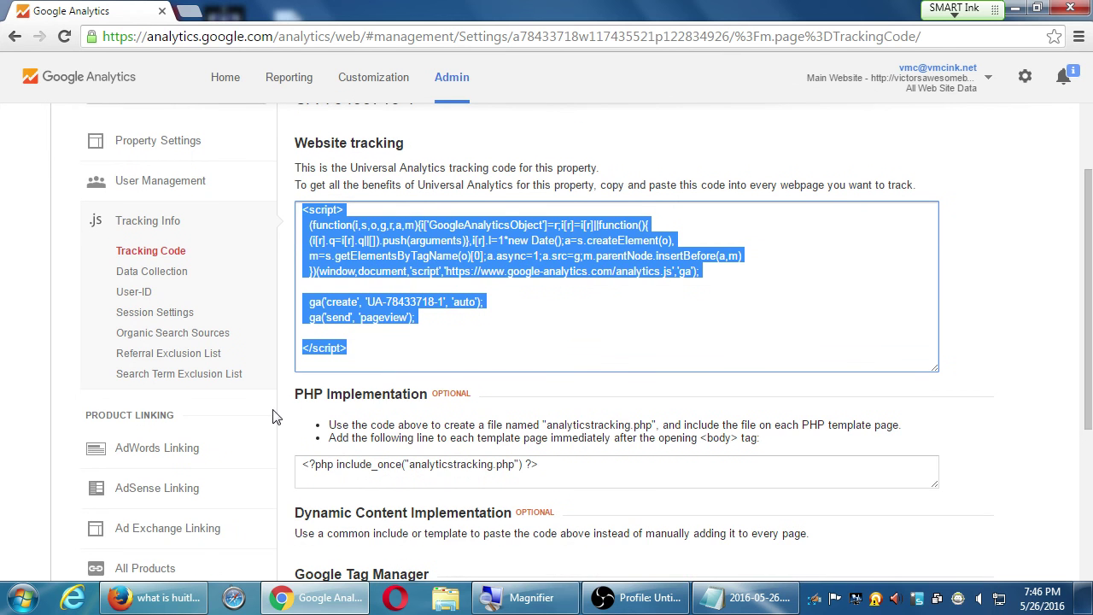
scroll(287, 415, "down", 2)
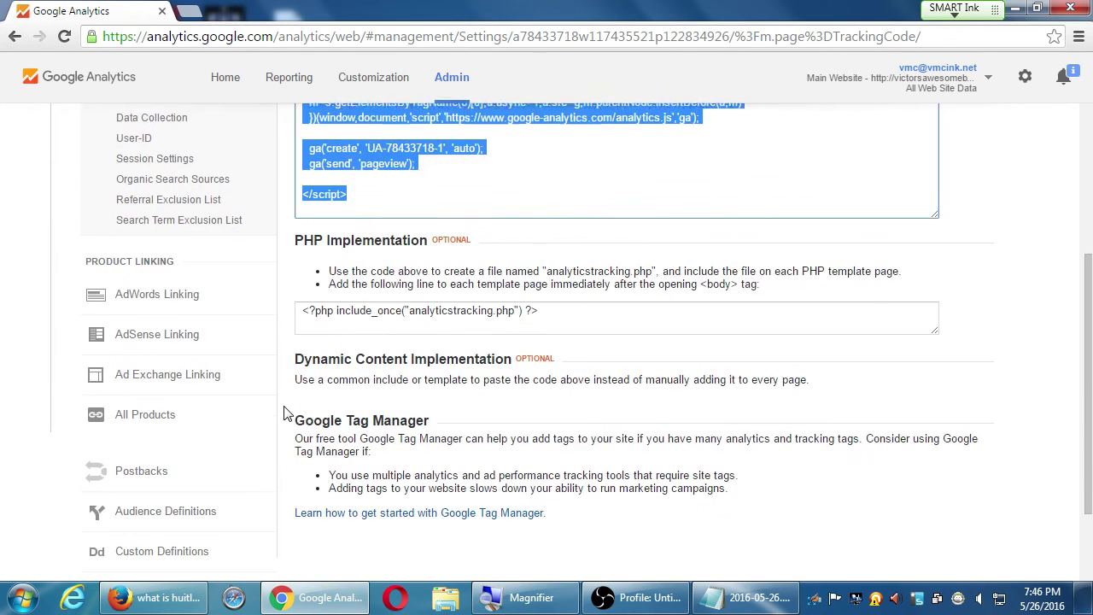
left_click_drag(314, 242, 382, 243)
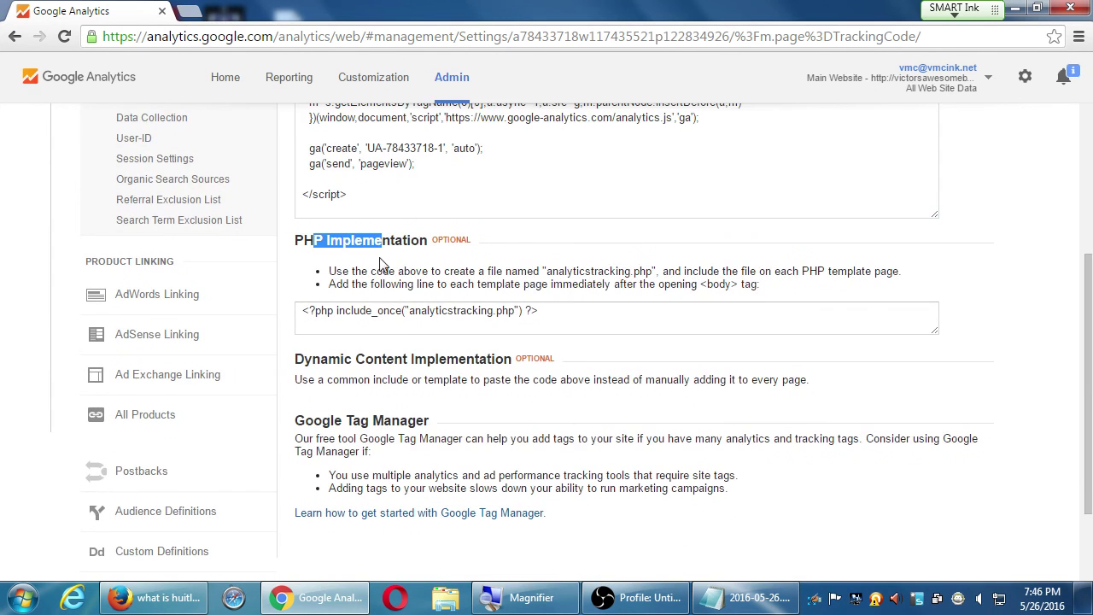
left_click(395, 265)
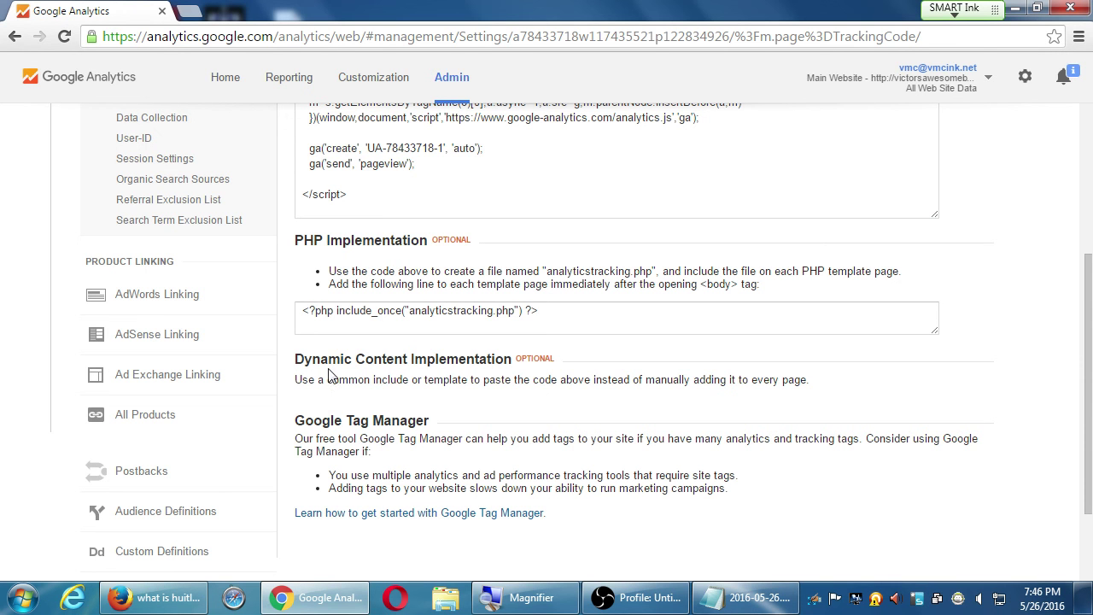
scroll(344, 416, "up", 3)
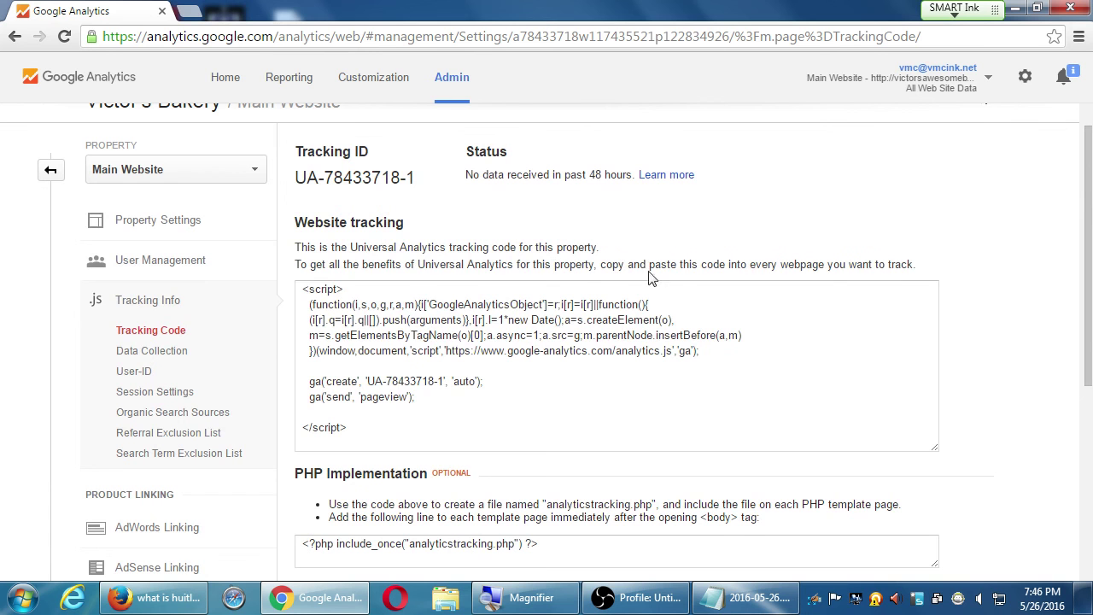
left_click_drag(305, 294, 478, 432)
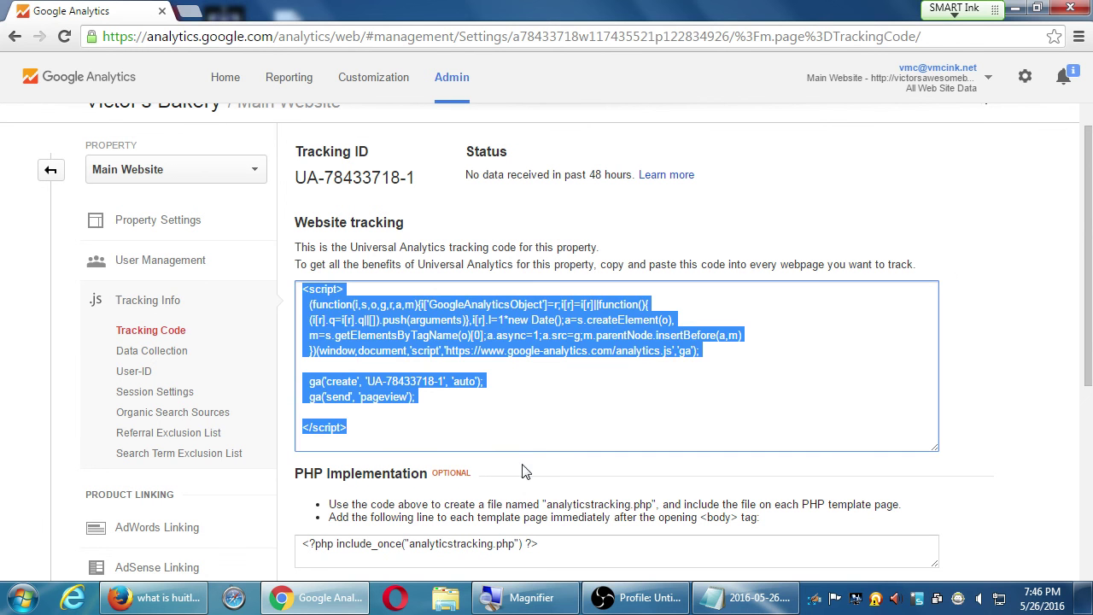